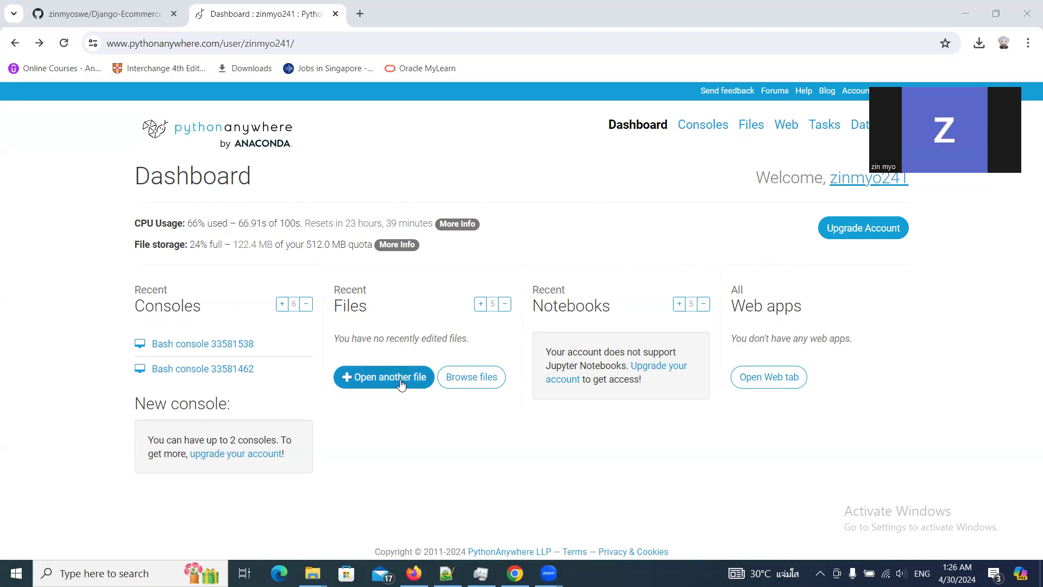
# Open the first recent Bash console and print the current working directory with pwd
pyautogui.click(191, 345)
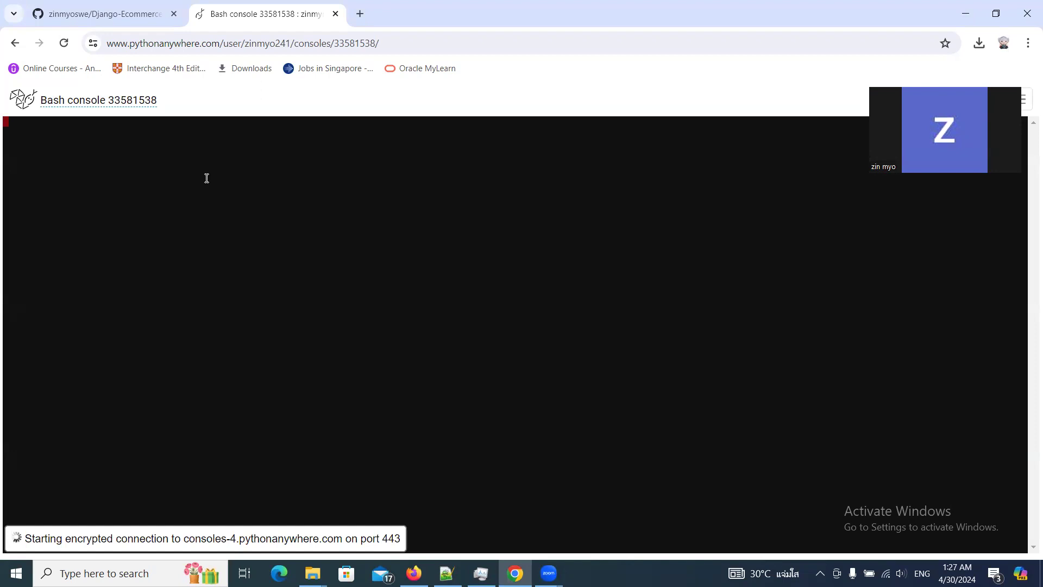
pyautogui.write('pwd')
pyautogui.press('Return')
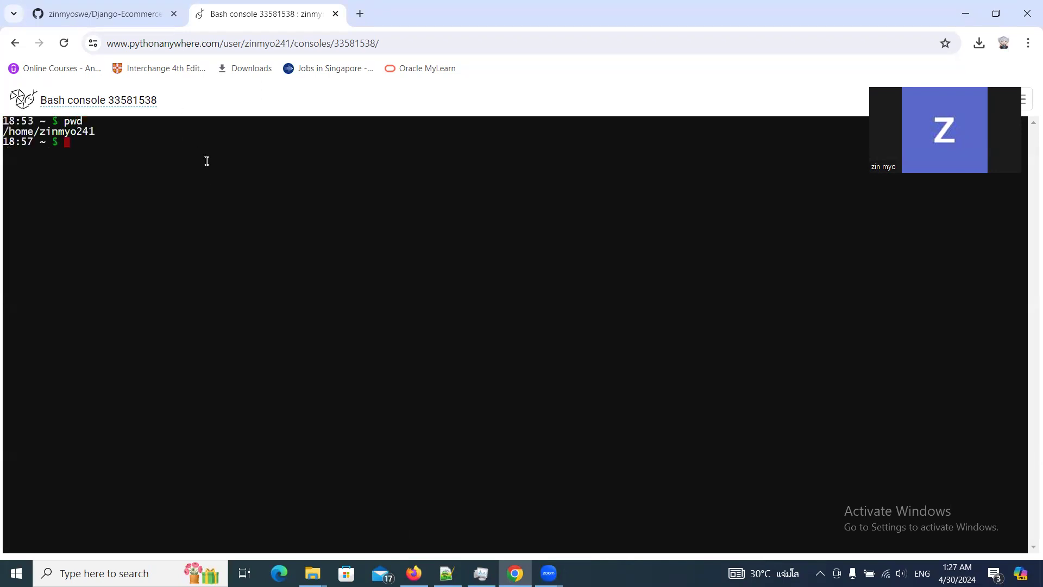
# Clone the Django-Ecommerce repository into the home directory, using the git clone command from the GitHub README's Installation section
pyautogui.click(100, 13)
pyautogui.scroll(-4, 183, 386)
pyautogui.scroll(-20, 182, 384)
pyautogui.scroll(-15, 182, 386)
pyautogui.scroll(5, 183, 386)
pyautogui.scroll(1, 184, 385)
pyautogui.moveTo(128, 281); pyautogui.dragTo(431, 285)
pyautogui.hotkey('ctrl', 'c')
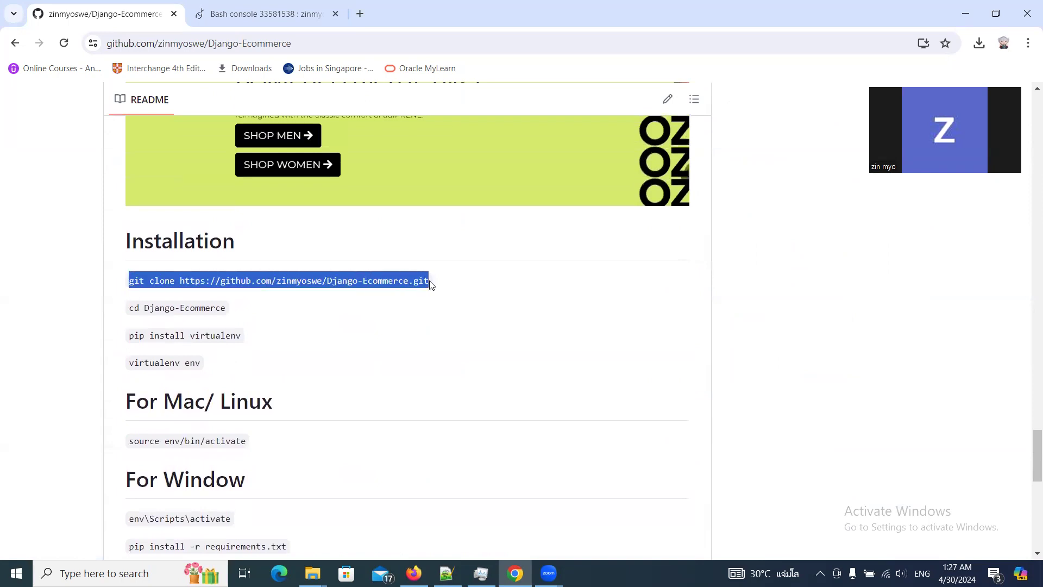
pyautogui.click(293, 15)
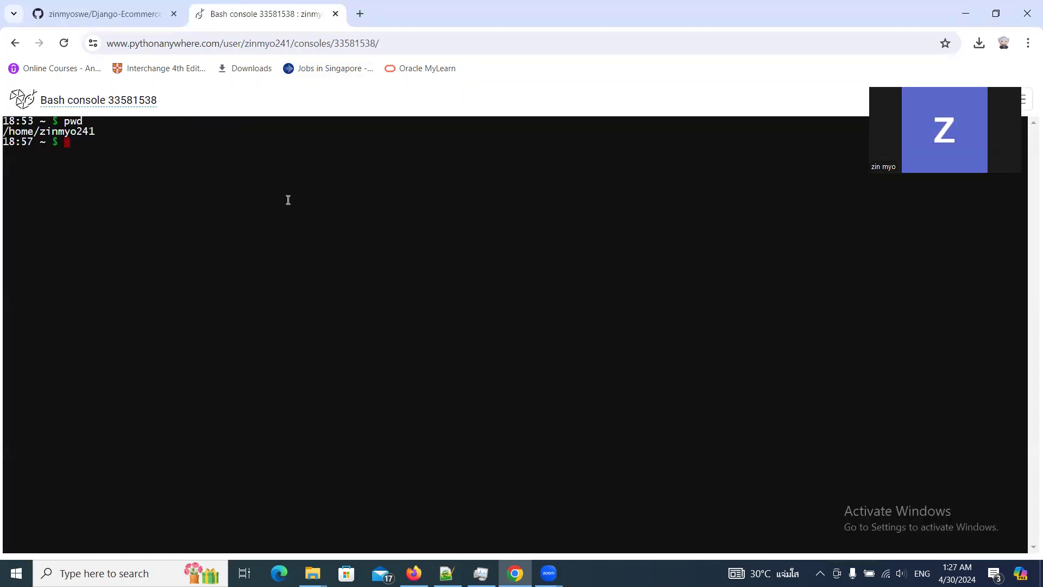
pyautogui.hotkey('ctrl', 'v')
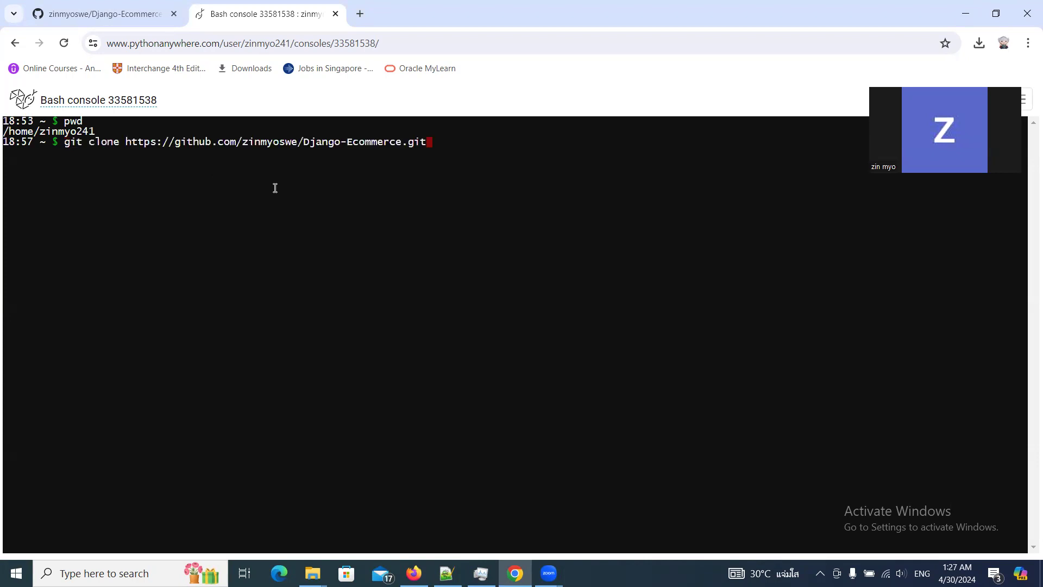
pyautogui.press('Return')
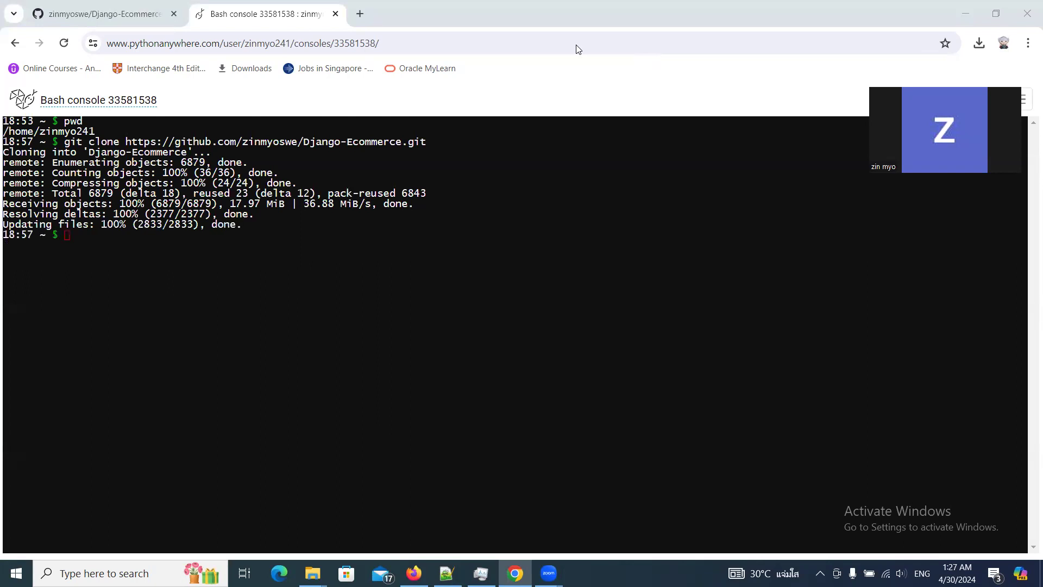
# List the home directory's contents with ls and change into the Django-Ecommerce folder
pyautogui.click(242, 282)
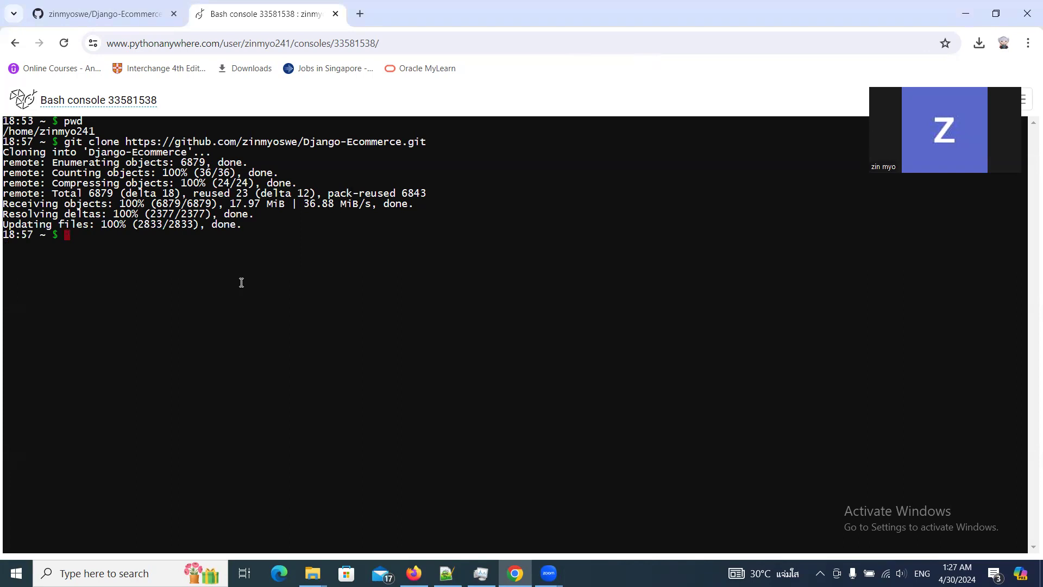
pyautogui.write('ls')
pyautogui.press('Return')
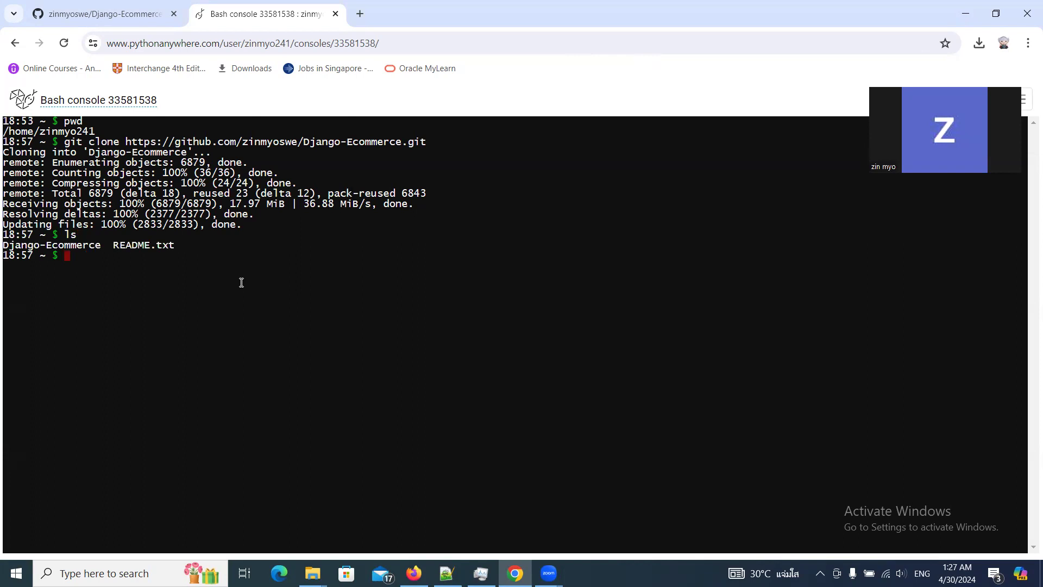
pyautogui.write('cd dja')
pyautogui.press('BackSpace')
pyautogui.press('BackSpace')
pyautogui.press('BackSpace')
pyautogui.write('D')
pyautogui.press('Tab')
pyautogui.press('Return')
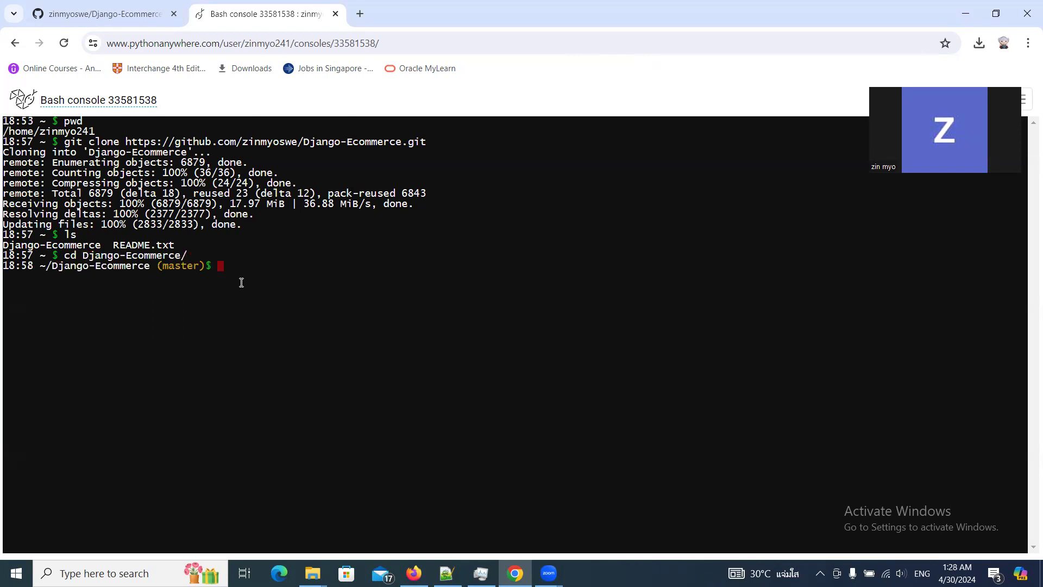
# Create a virtual environment named venv with mkvirtualenv inside the project folder
pyautogui.write('mkvirtyal')
pyautogui.press('BackSpace')
pyautogui.press('BackSpace')
pyautogui.press('BackSpace')
pyautogui.write('ualenv venv')
pyautogui.press('Return')
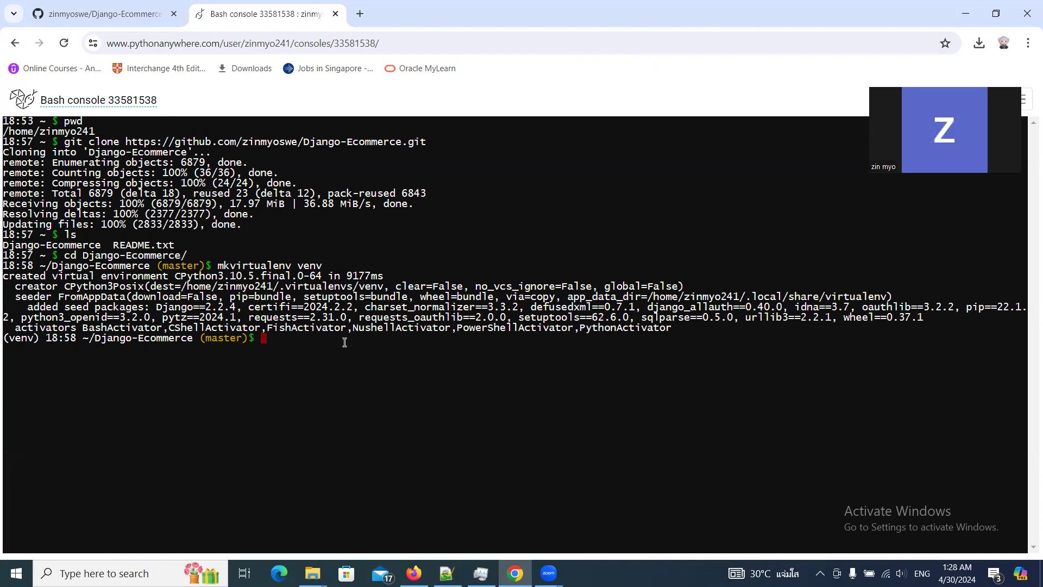
# Install Django==2.2.4 in the virtual environment, using the pip command copied from the GitHub README
pyautogui.click(103, 13)
pyautogui.scroll(-7, 221, 227)
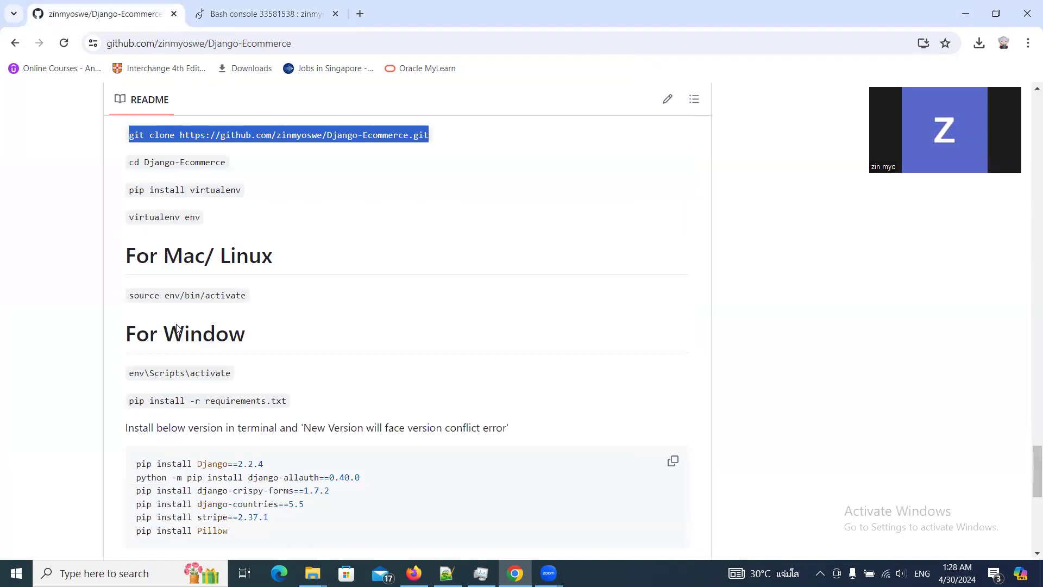
pyautogui.scroll(2, 161, 238)
pyautogui.scroll(-1, 141, 261)
pyautogui.moveTo(139, 266); pyautogui.dragTo(270, 269)
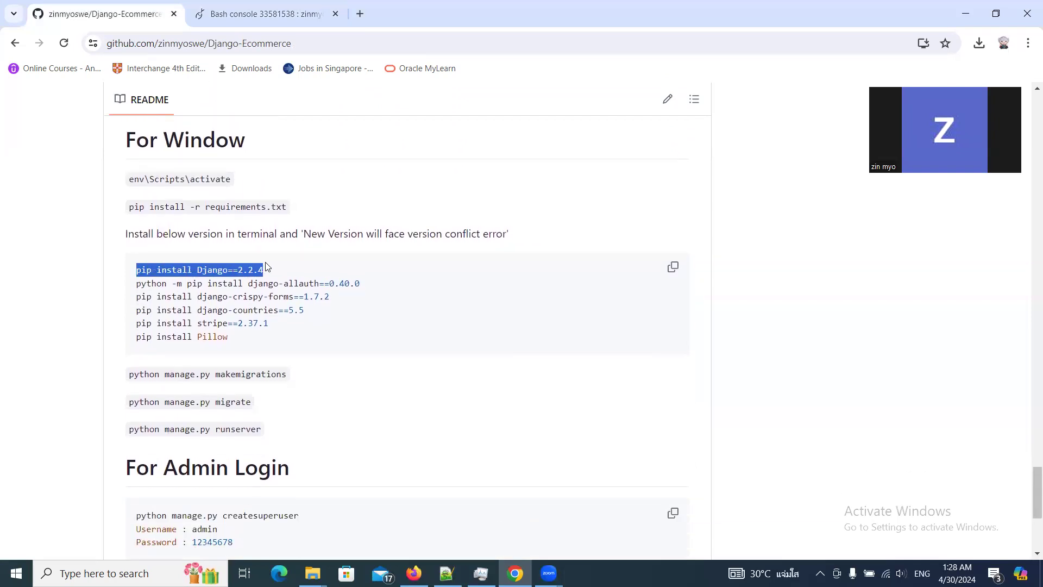
pyautogui.click(255, 16)
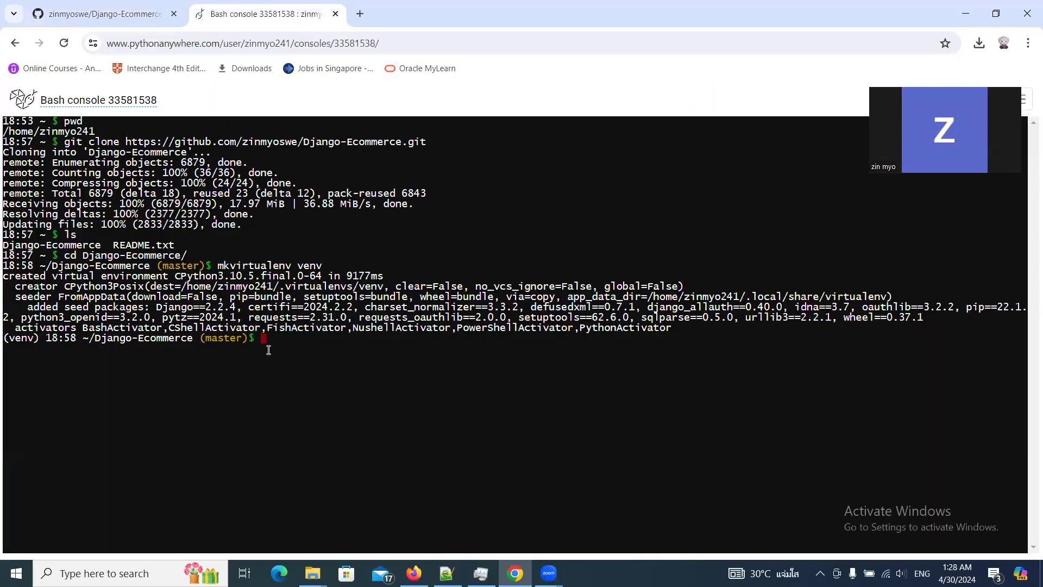
pyautogui.write('pip install Django==2.2.4')
pyautogui.press('Return')
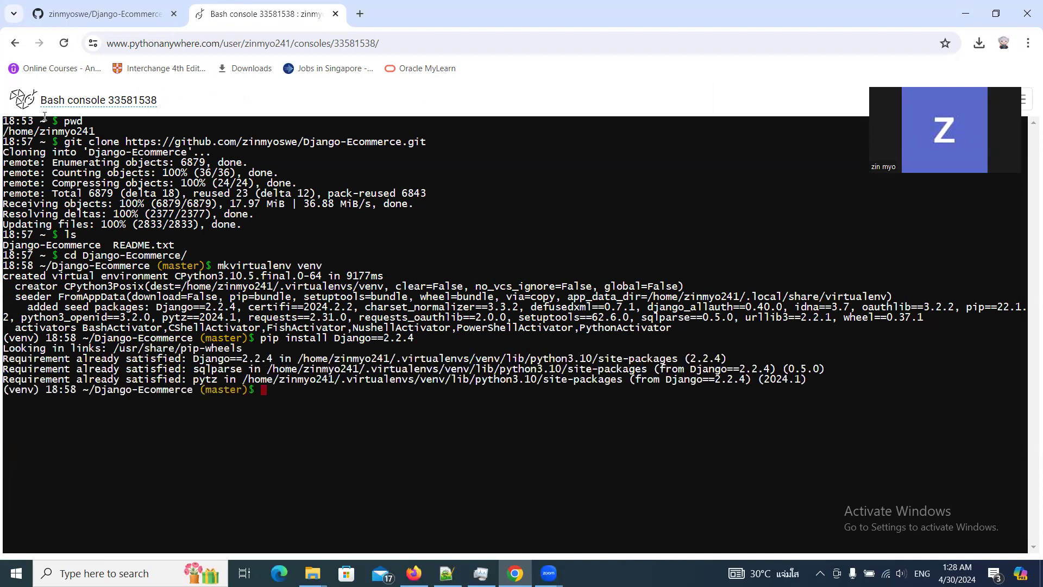
# Copy the README's python -m pip command for django-allauth==0.40.0 and run it in the Bash console
pyautogui.click(98, 15)
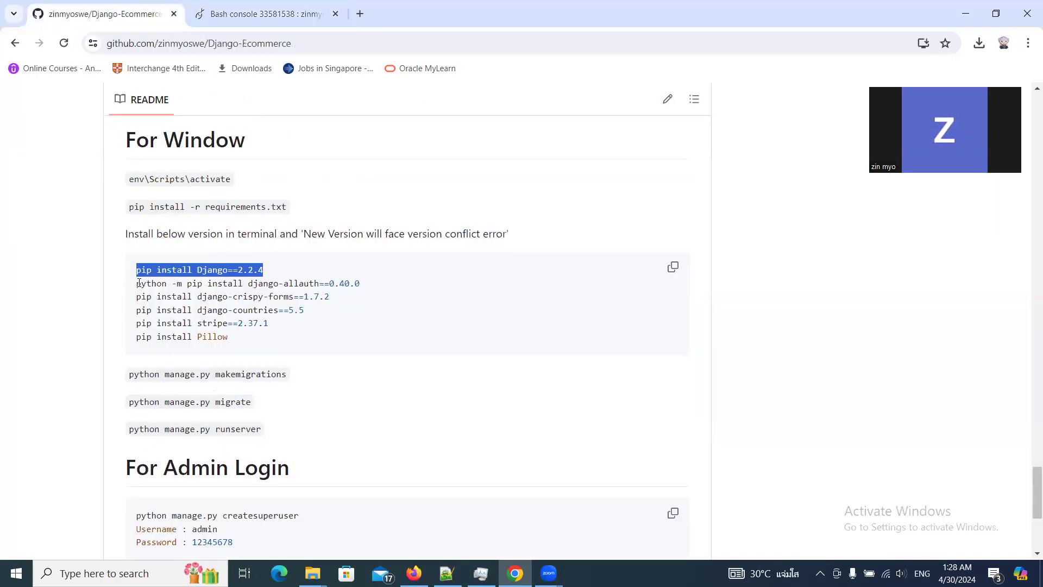
pyautogui.moveTo(136, 282); pyautogui.dragTo(366, 288)
pyautogui.hotkey('ctrl', 'c')
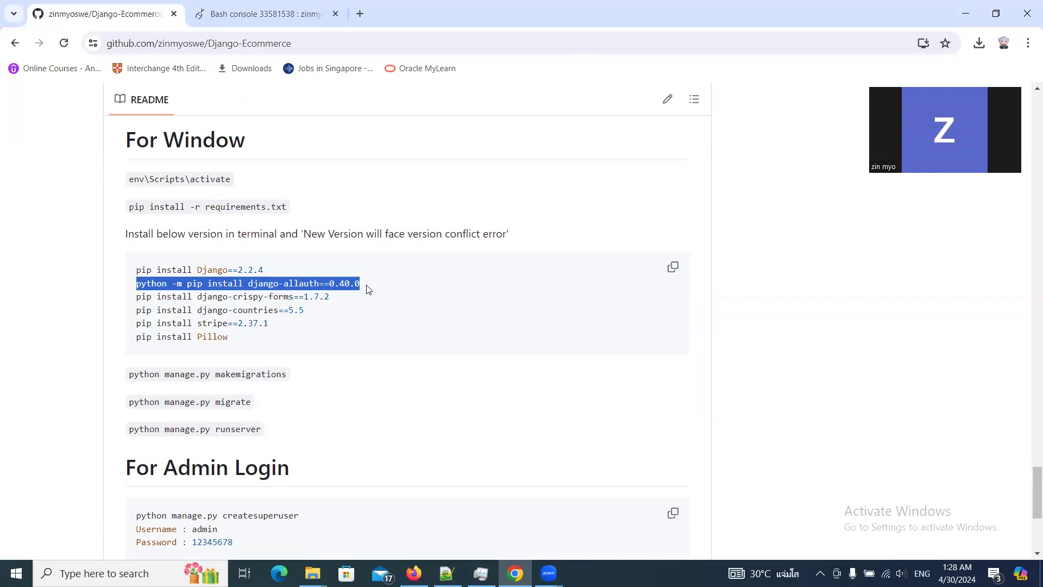
pyautogui.click(266, 13)
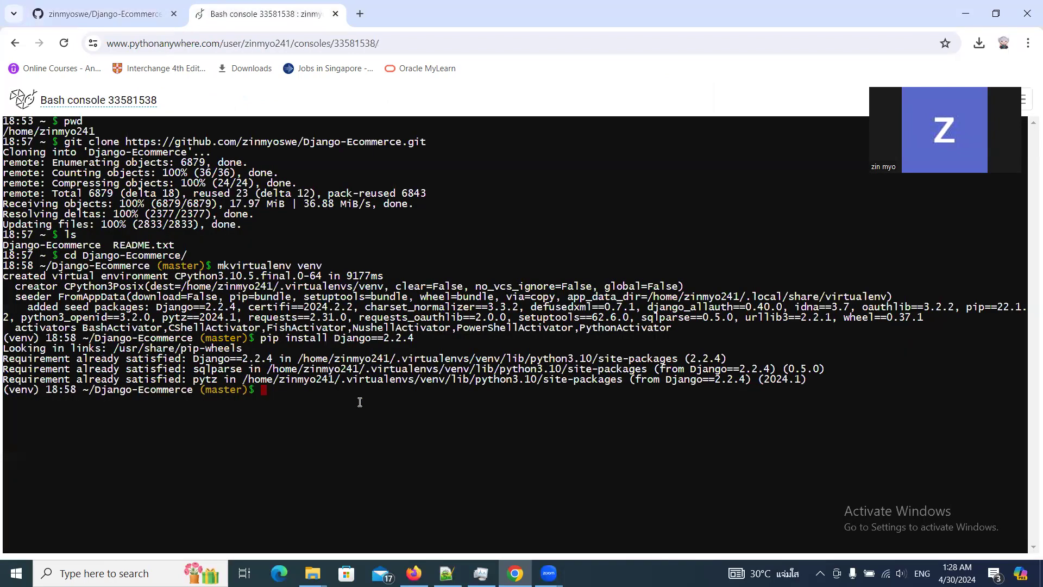
pyautogui.hotkey('ctrl', 'v')
pyautogui.press('Return')
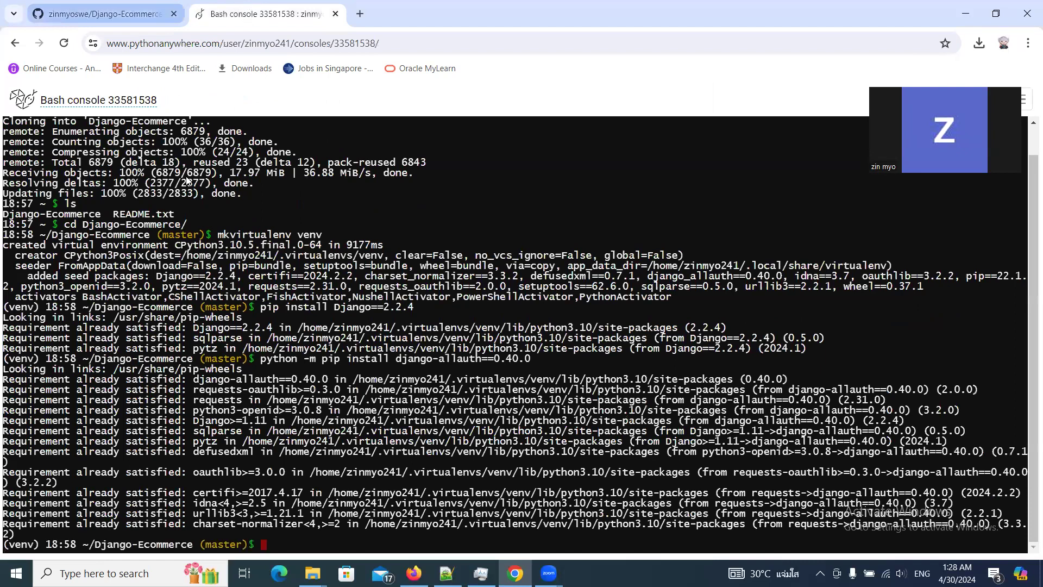
# Install django-crispy-forms==1.7.2 in the Bash console with the pip command from the README
pyautogui.click(74, 11)
pyautogui.moveTo(137, 296); pyautogui.dragTo(329, 297)
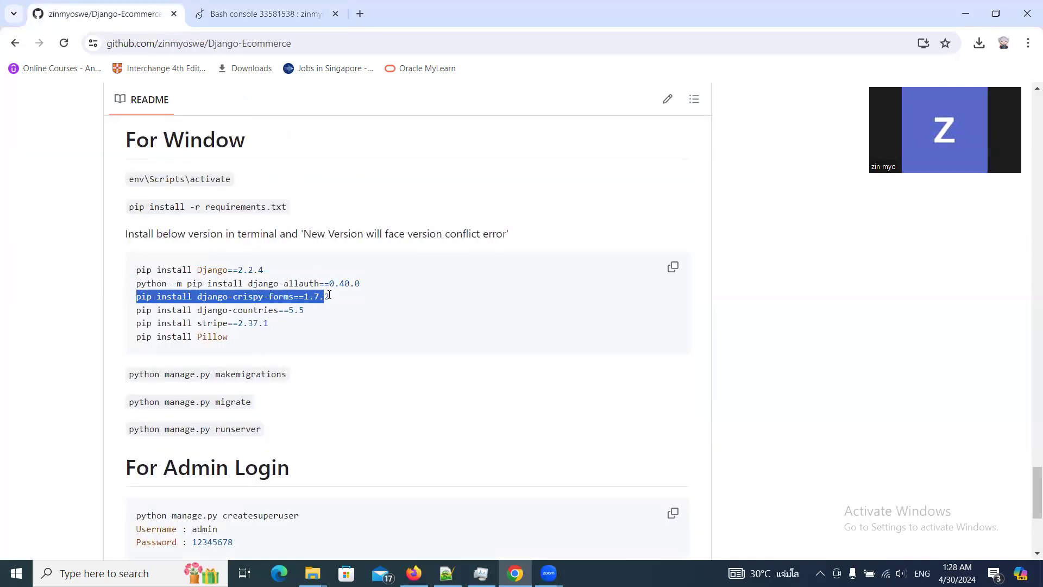
pyautogui.click(242, 17)
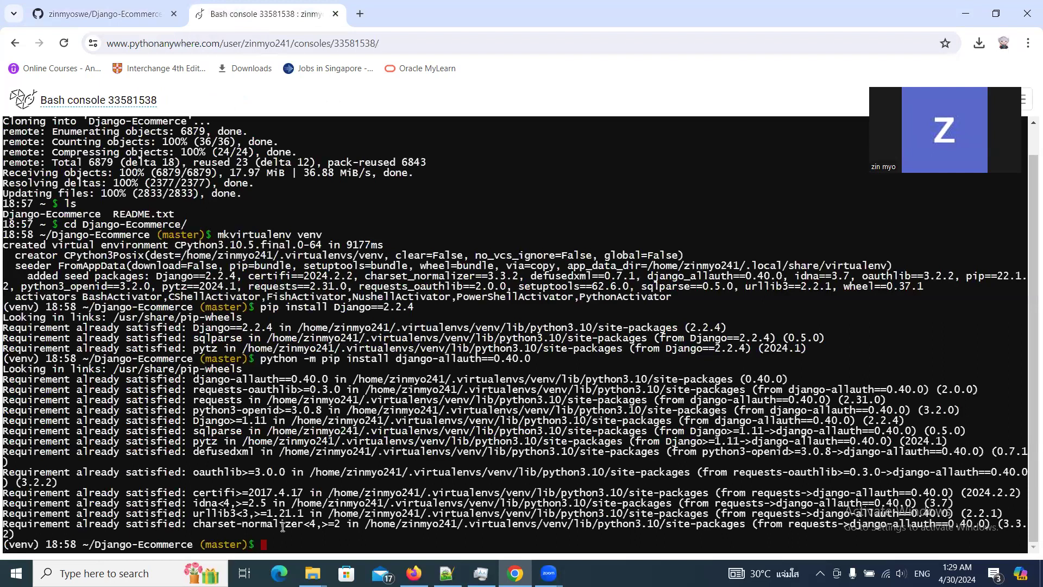
pyautogui.write('pip install django-crispy-forms==1.7.2')
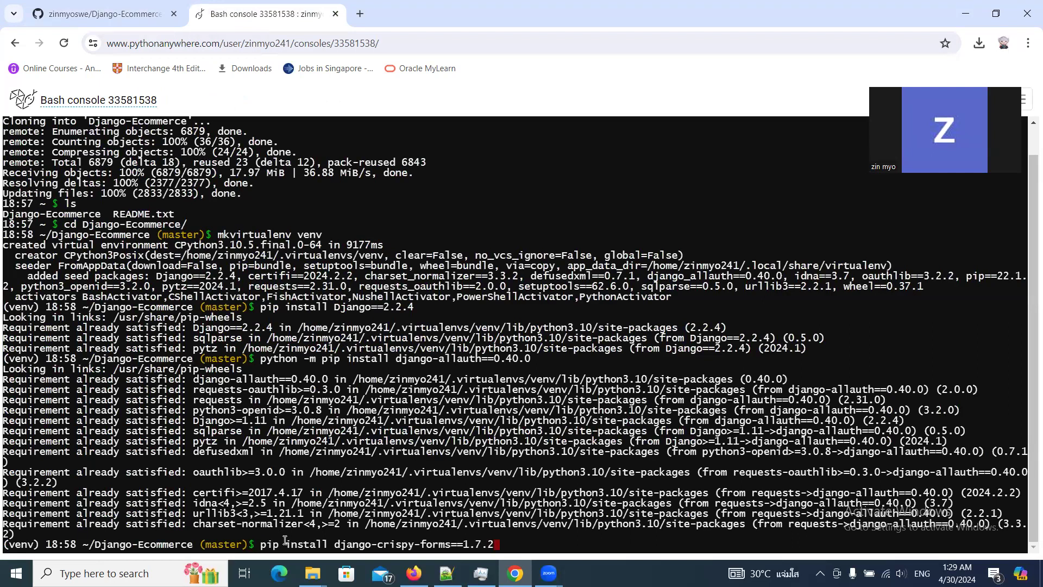
pyautogui.press('Return')
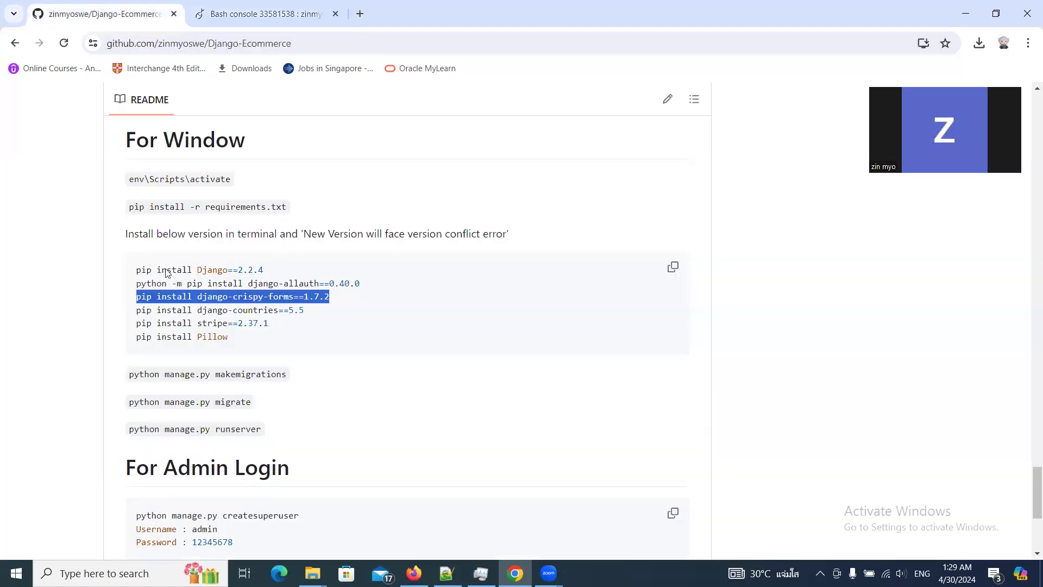
# Install django-countries==5.5 in the Bash console with the README's pip command
pyautogui.click(100, 14)
pyautogui.moveTo(137, 310); pyautogui.dragTo(305, 313)
pyautogui.hotkey('ctrl', 'c')
pyautogui.click(262, 13)
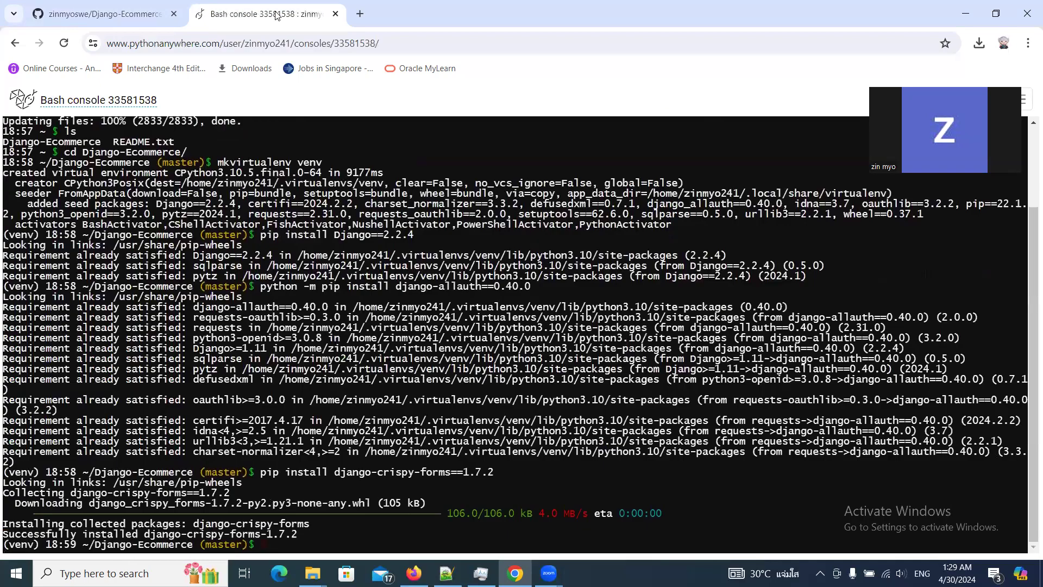
pyautogui.hotkey('ctrl', 'v')
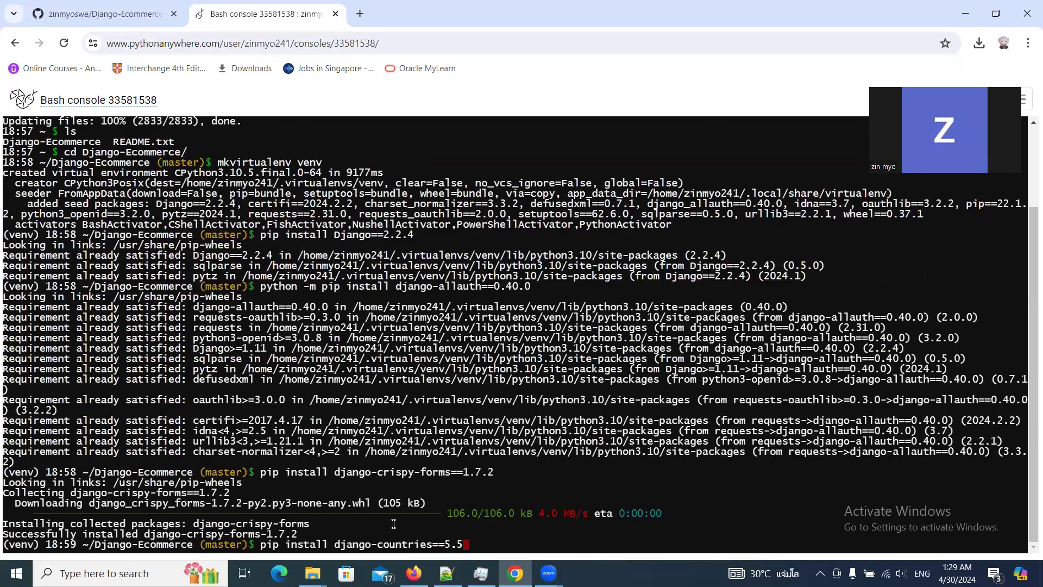
pyautogui.press('Return')
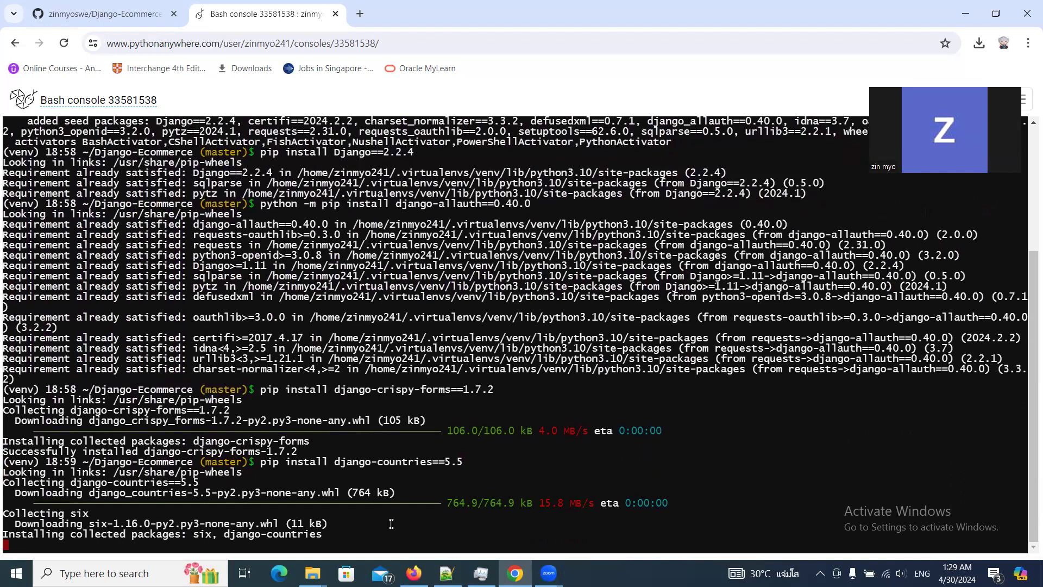
# Copy the stripe==2.37.1 pip install command from the README and run it in the Bash console
pyautogui.click(93, 15)
pyautogui.scroll(-1, 166, 137)
pyautogui.moveTo(136, 255); pyautogui.dragTo(272, 256)
pyautogui.hotkey('ctrl', 'c')
pyautogui.click(260, 14)
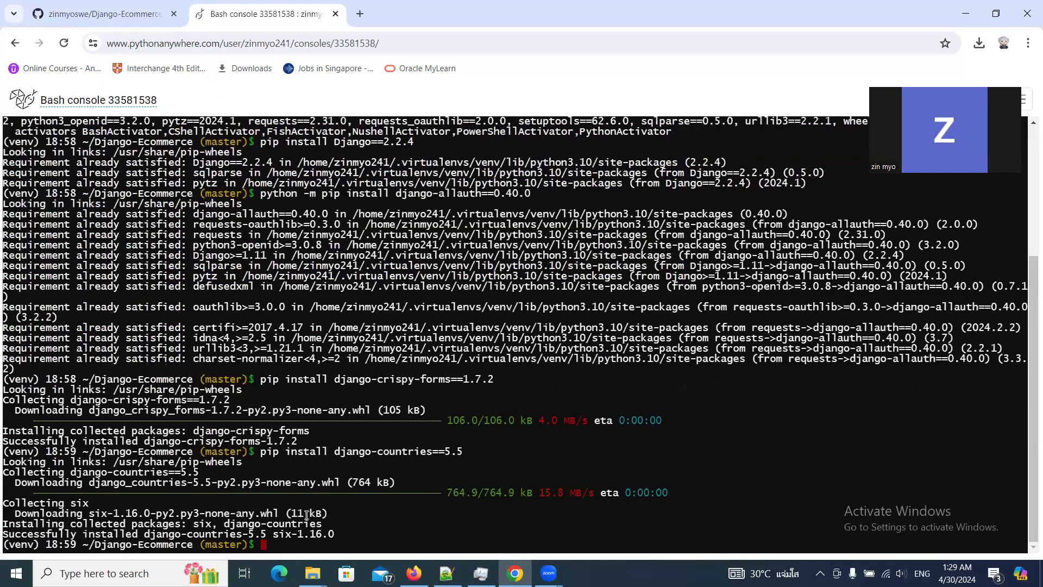
pyautogui.hotkey('ctrl', 'v')
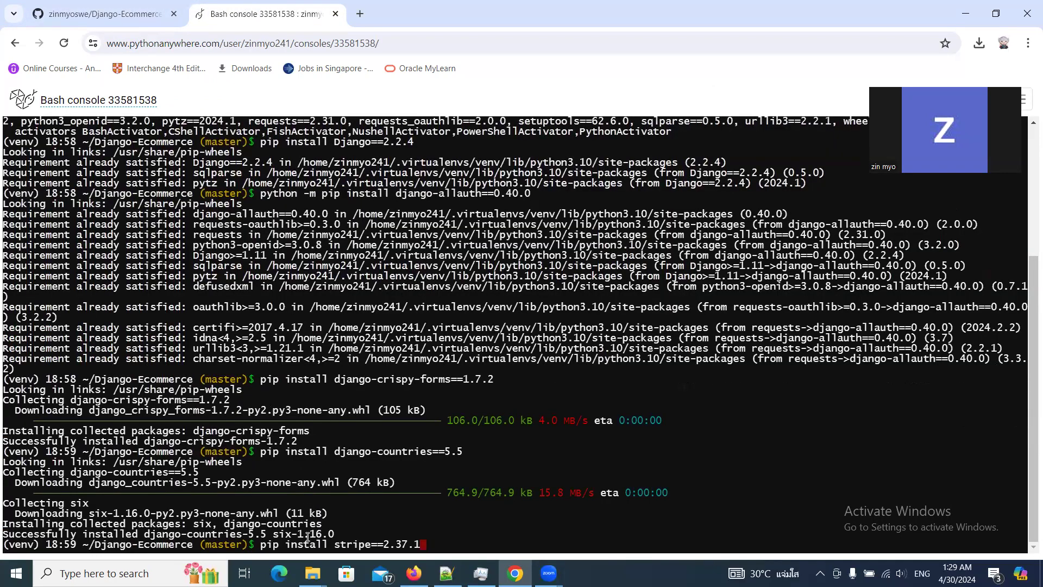
pyautogui.press('Return')
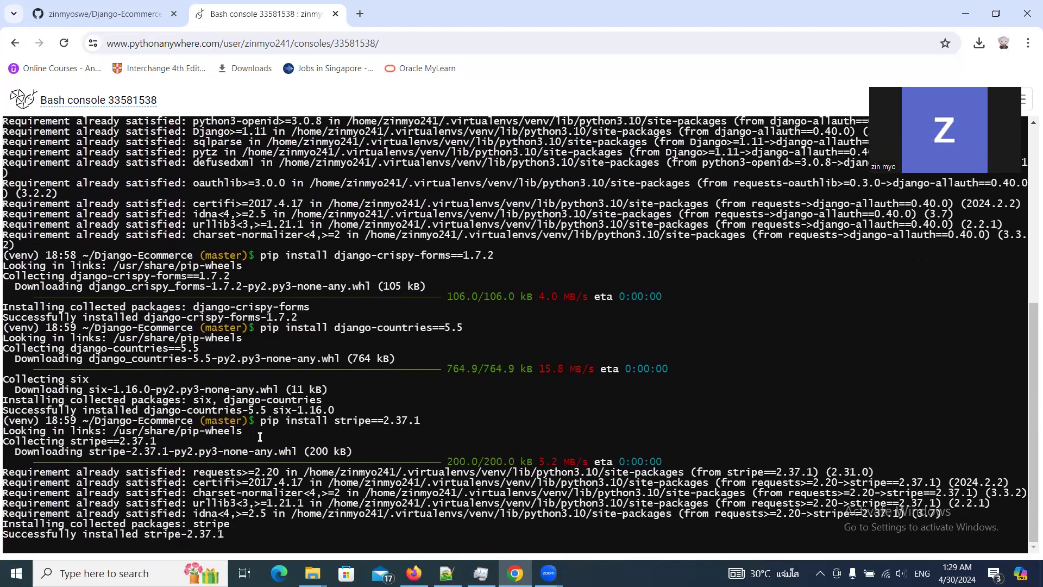
# Install Pillow in the virtual environment with the README's pip install Pillow command
pyautogui.click(118, 15)
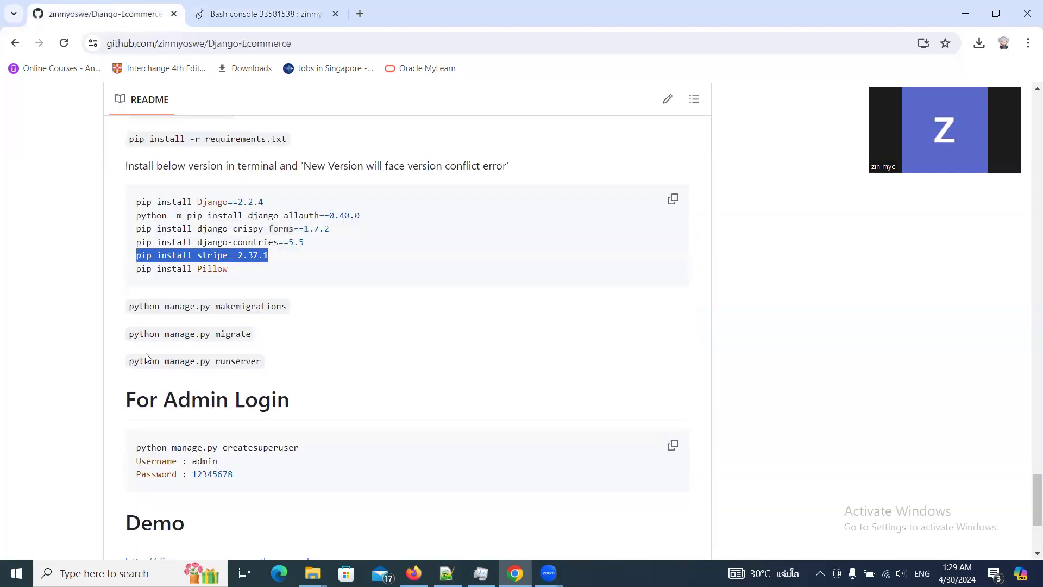
pyautogui.moveTo(139, 269); pyautogui.dragTo(252, 270)
pyautogui.hotkey('ctrl', 'c')
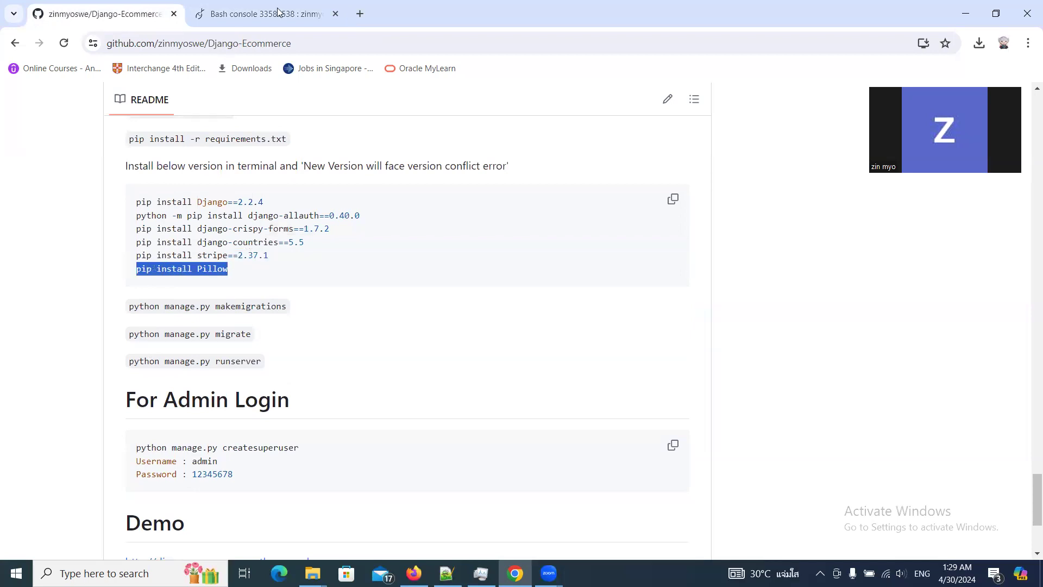
pyautogui.click(235, 13)
pyautogui.hotkey('ctrl', 'v')
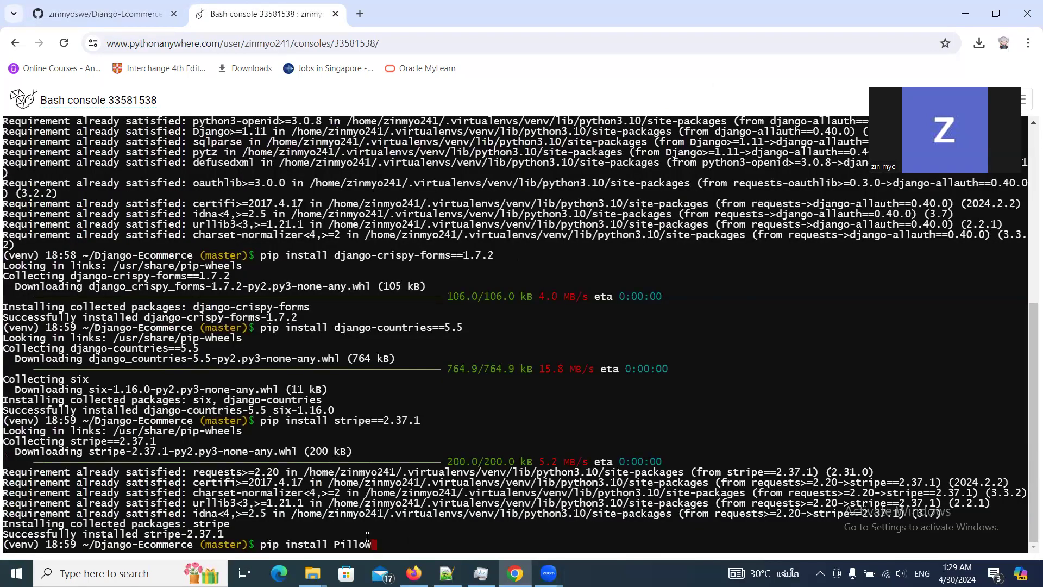
pyautogui.press('Return')
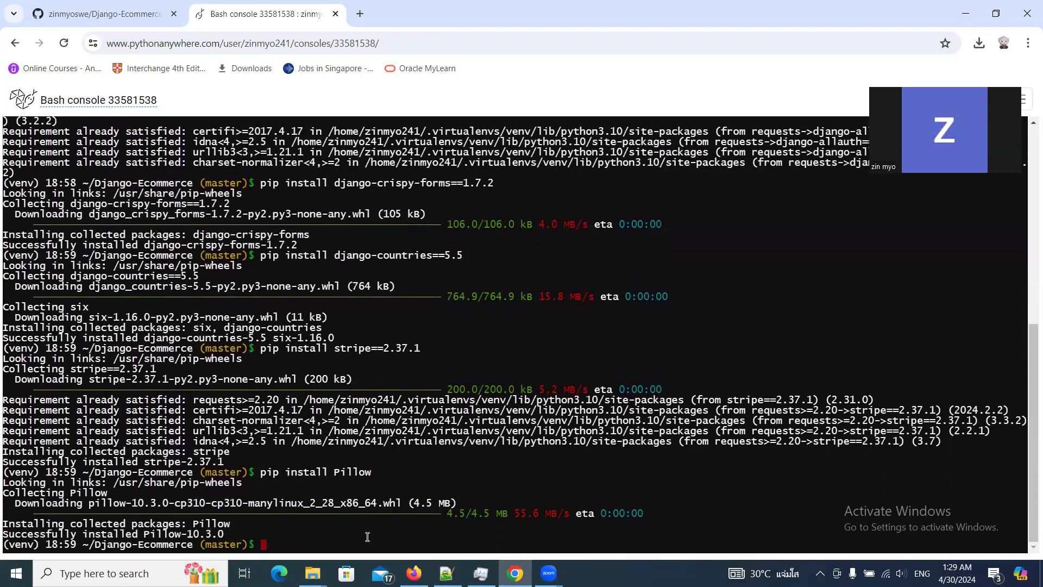
# Copy python manage.py makemigrations from the README and run it in the project folder
pyautogui.click(103, 13)
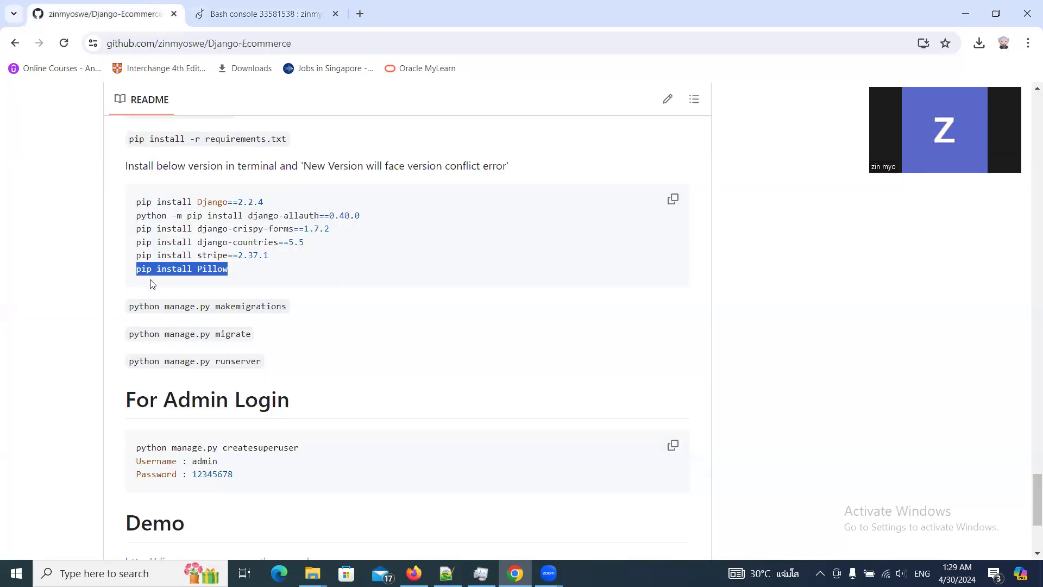
pyautogui.moveTo(129, 306); pyautogui.dragTo(290, 307)
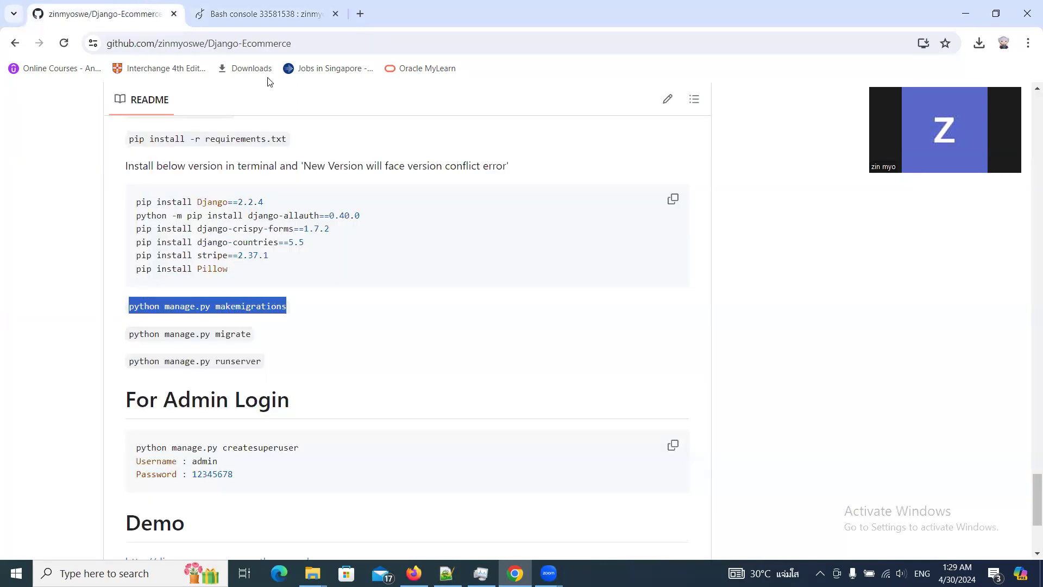
pyautogui.click(266, 13)
pyautogui.write('python manage.py makemigrations')
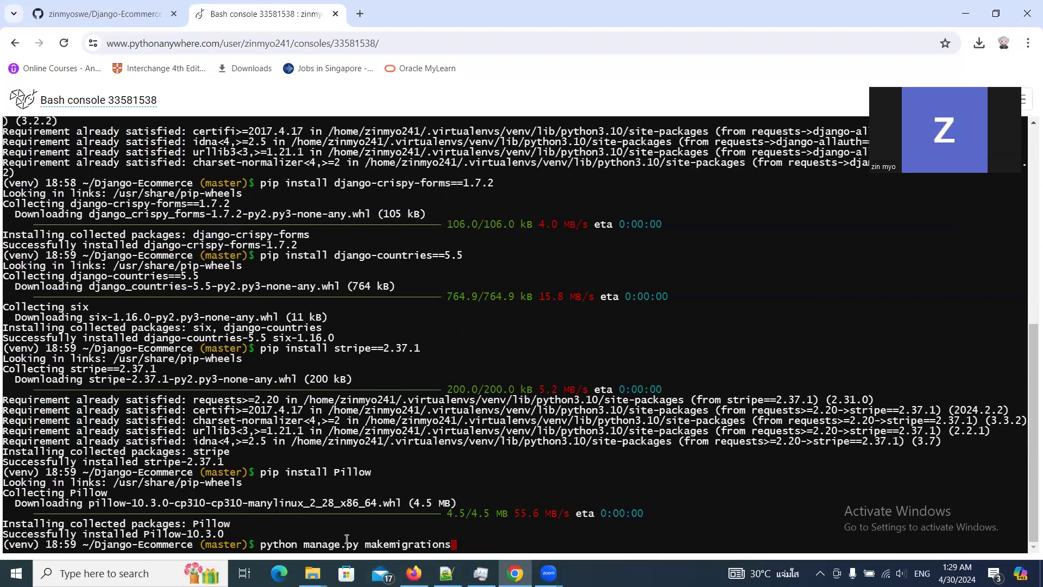
pyautogui.press('Return')
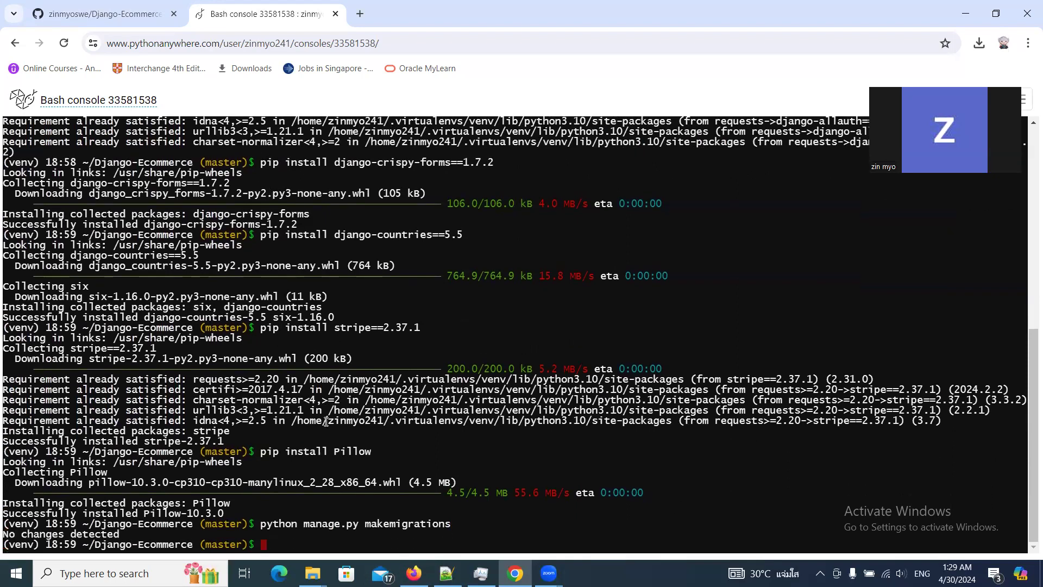
# Copy python manage.py migrate from the README and run it in the Bash console
pyautogui.click(103, 13)
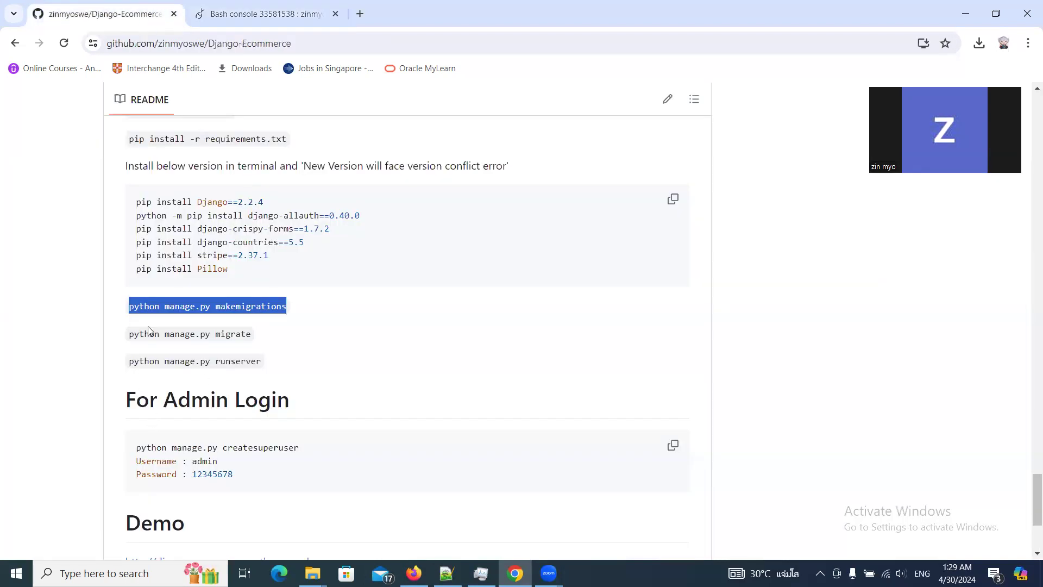
pyautogui.moveTo(132, 336); pyautogui.dragTo(273, 331)
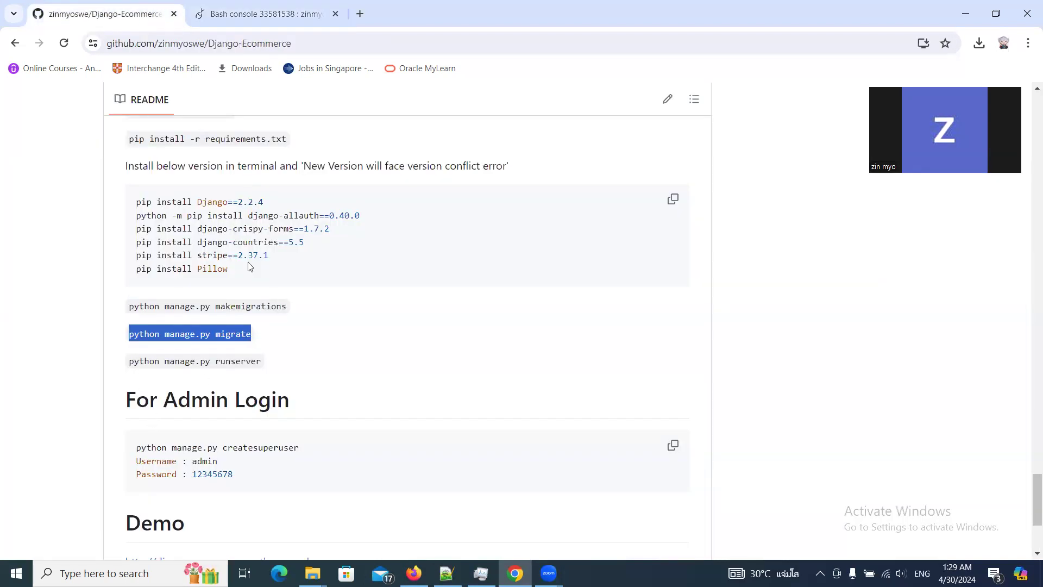
pyautogui.click(265, 14)
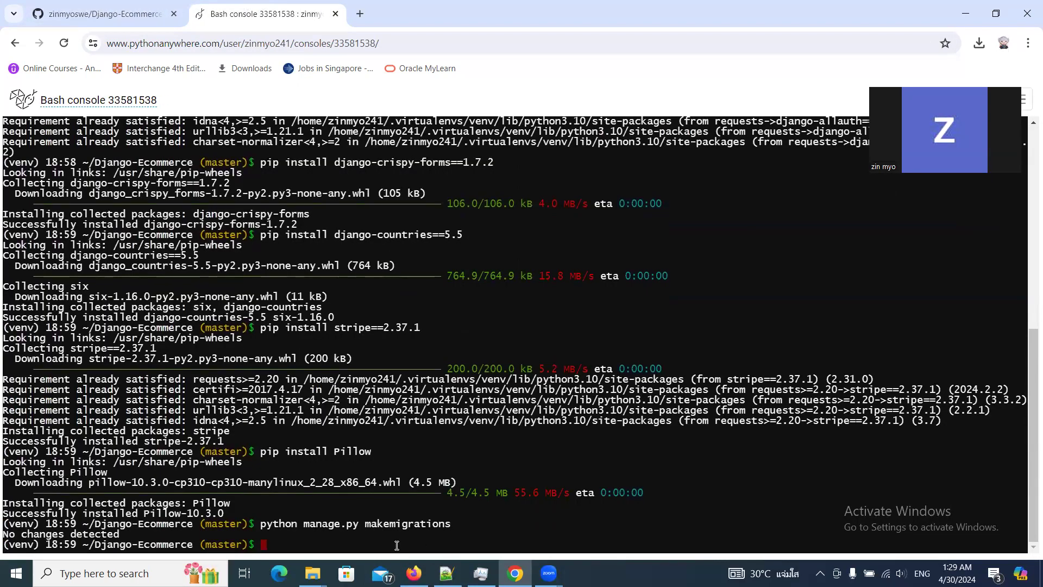
pyautogui.write('python manage.py migrate')
pyautogui.press('Return')
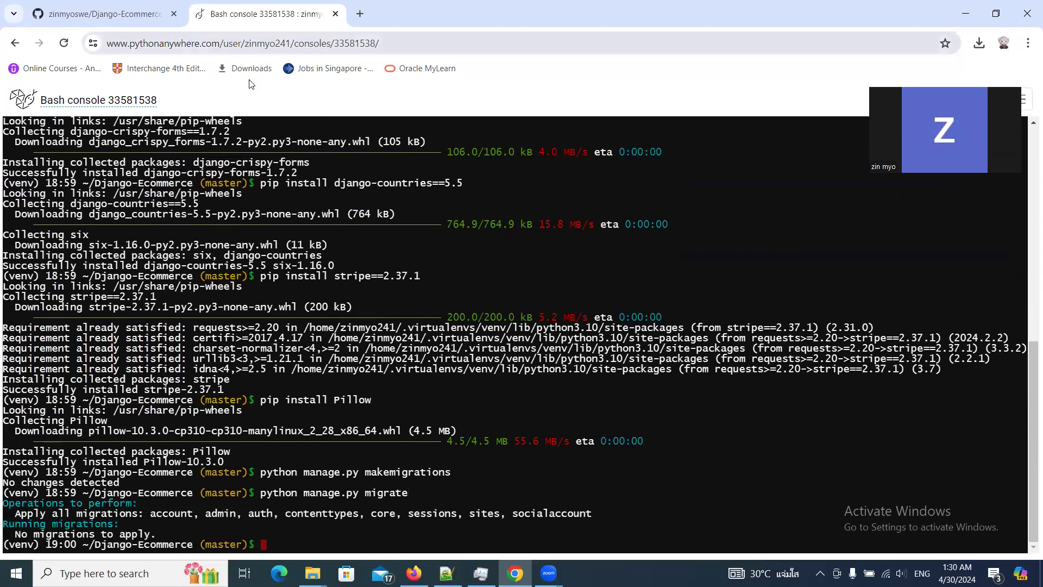
# Load the account's PythonAnywhere dashboard in a separate browser tab using the console's base URL, and go to its web apps page
pyautogui.click(291, 43)
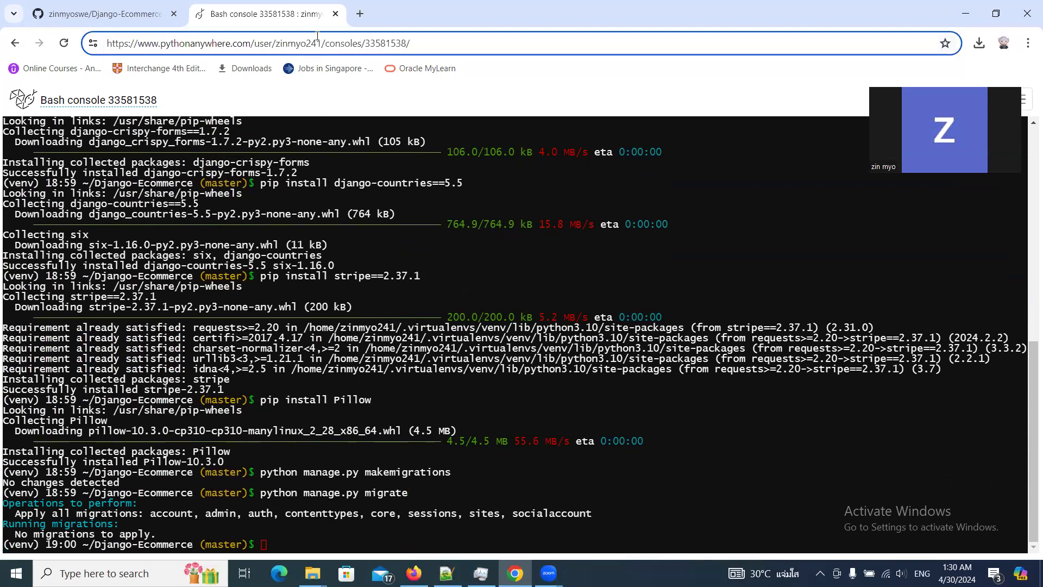
pyautogui.moveTo(322, 43); pyautogui.dragTo(98, 43)
pyautogui.hotkey('ctrl', 'c')
pyautogui.click(360, 13)
pyautogui.click(350, 44)
pyautogui.hotkey('ctrl', 'v')
pyautogui.press('Return')
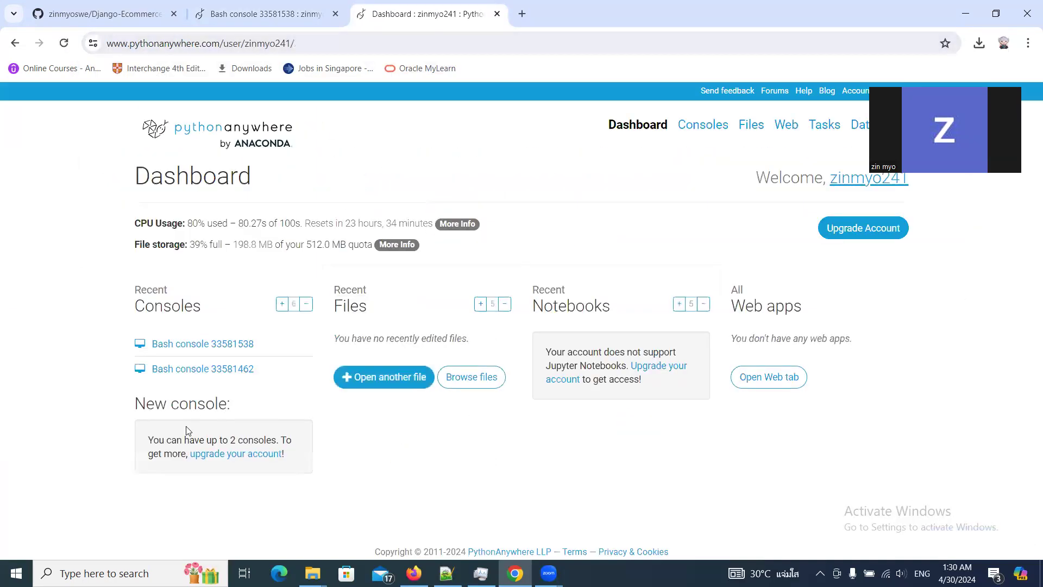
pyautogui.click(765, 379)
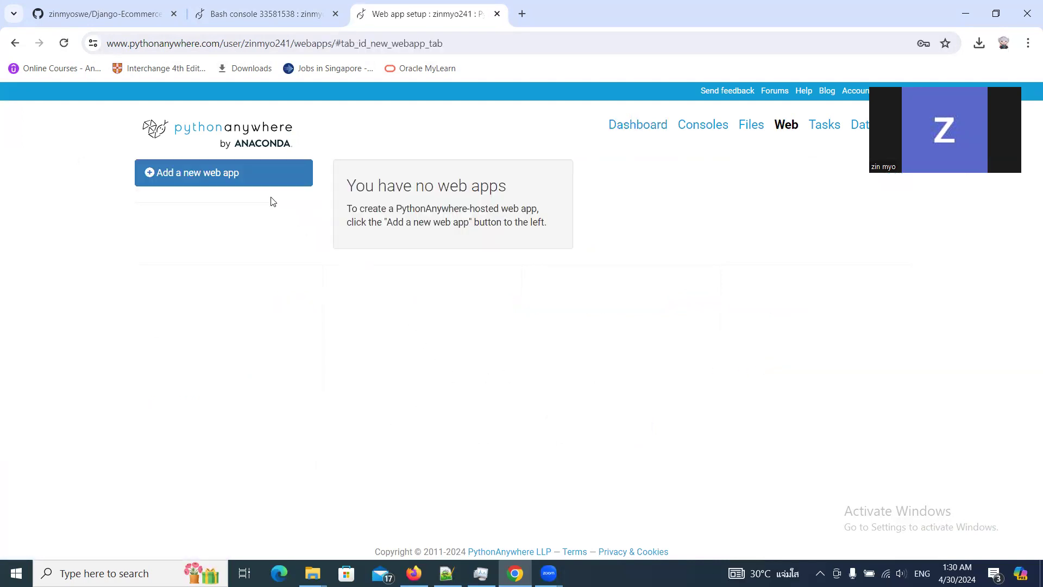
# Create a new web app on the default domain with manual configuration and Python 3.10
pyautogui.click(222, 175)
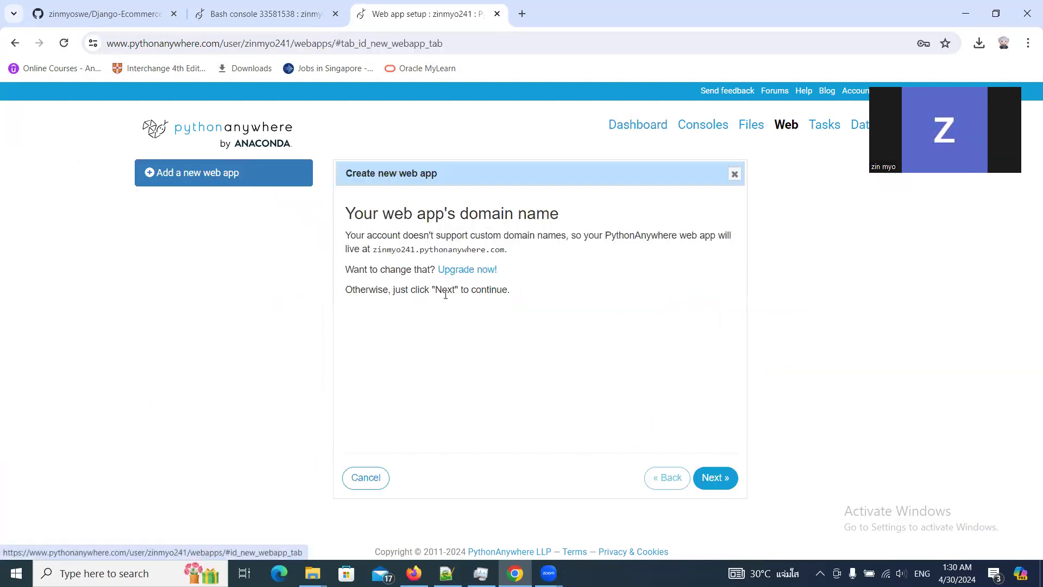
pyautogui.click(716, 478)
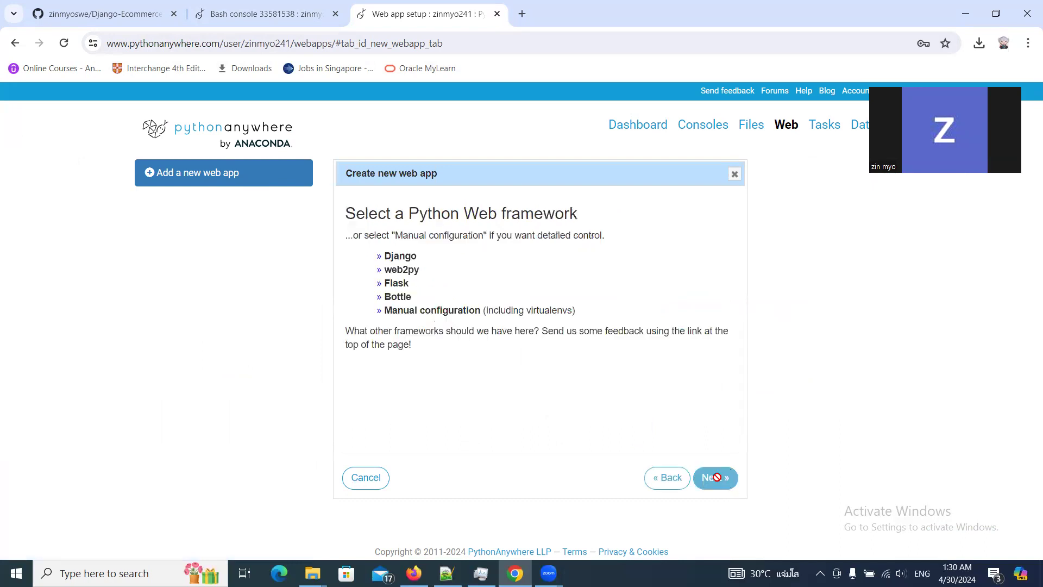
pyautogui.click(425, 310)
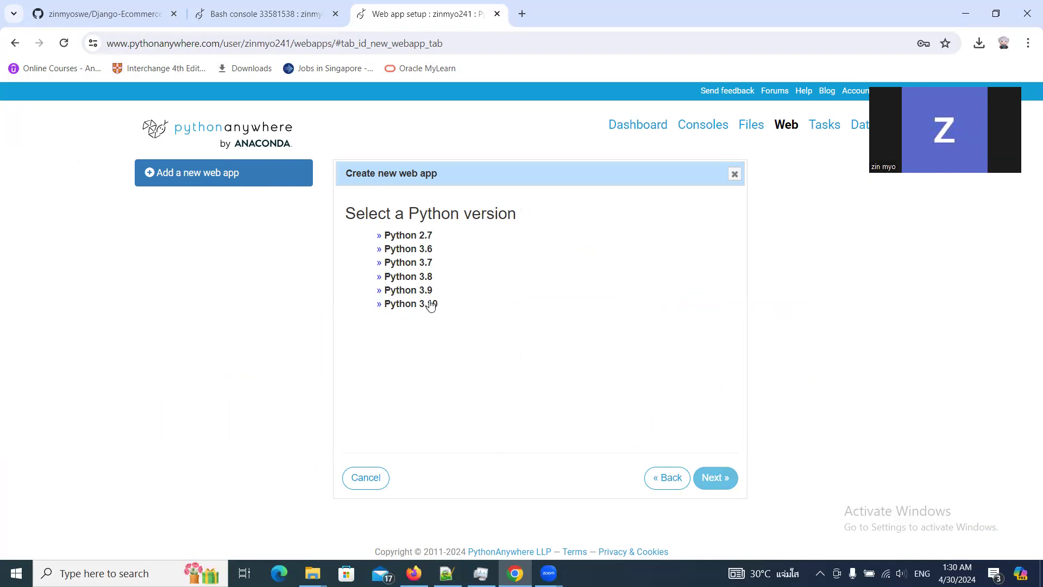
pyautogui.click(421, 308)
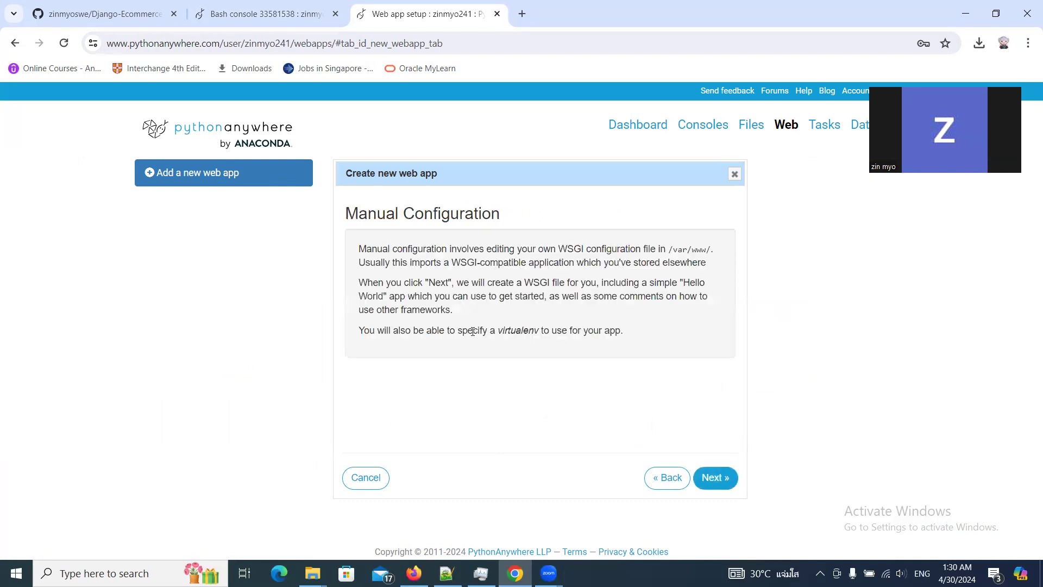
pyautogui.click(712, 477)
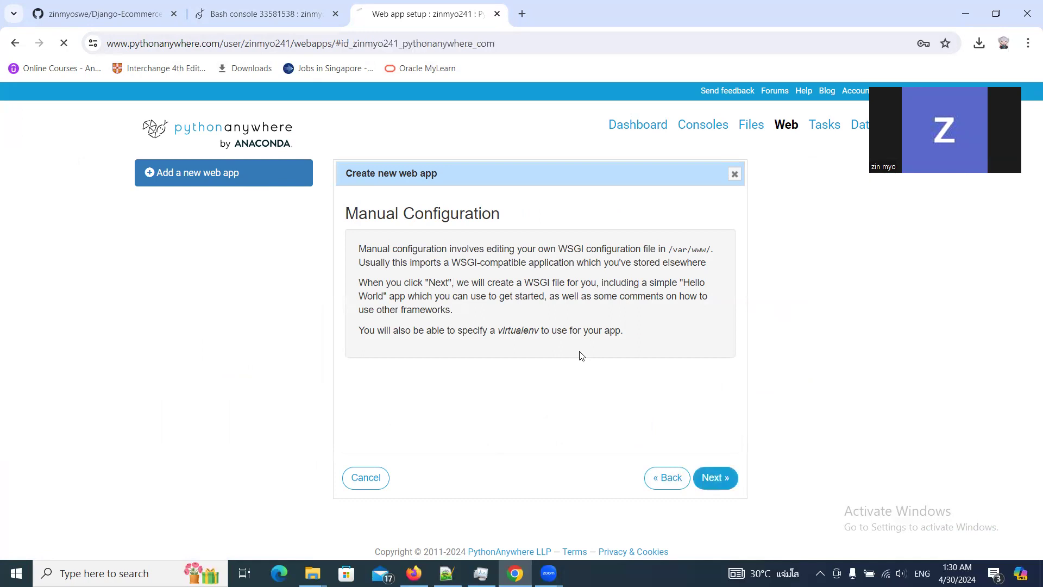
# Set the web app's virtualenv path to the venv environment
pyautogui.scroll(-9, 481, 385)
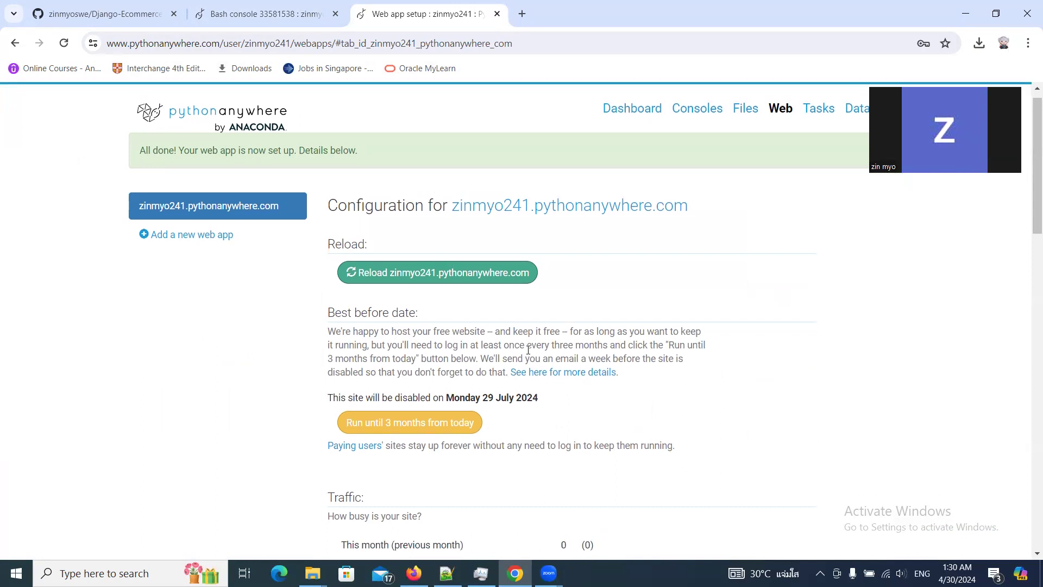
pyautogui.scroll(-8, 530, 353)
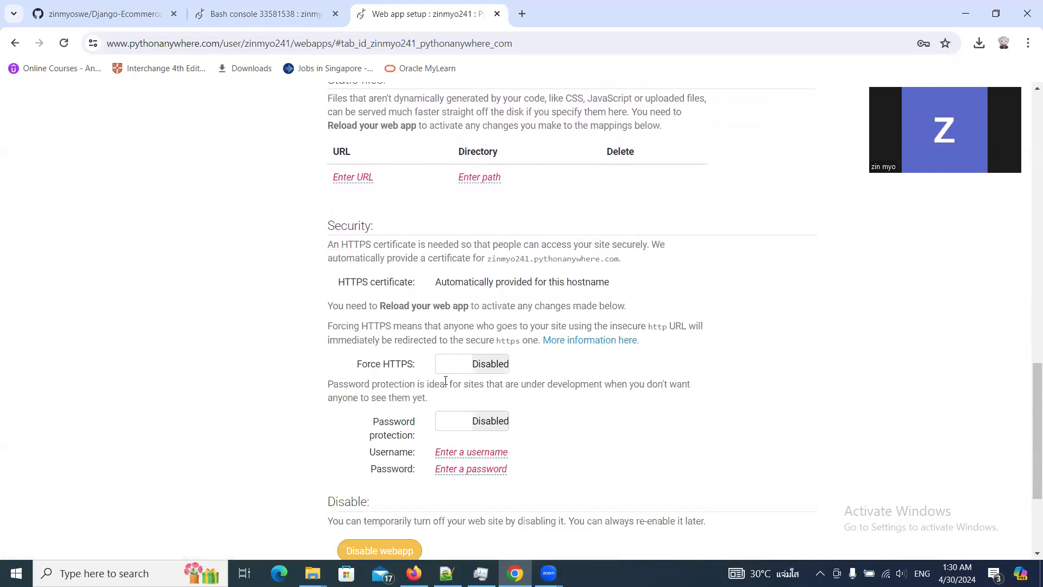
pyautogui.scroll(6, 445, 380)
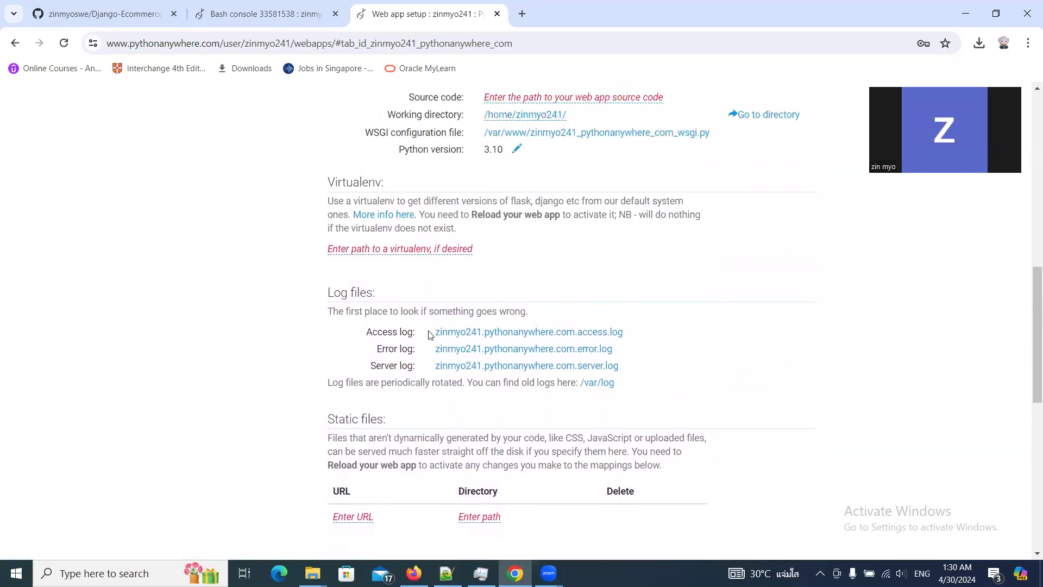
pyautogui.click(417, 250)
pyautogui.write('ve')
pyautogui.click(462, 253)
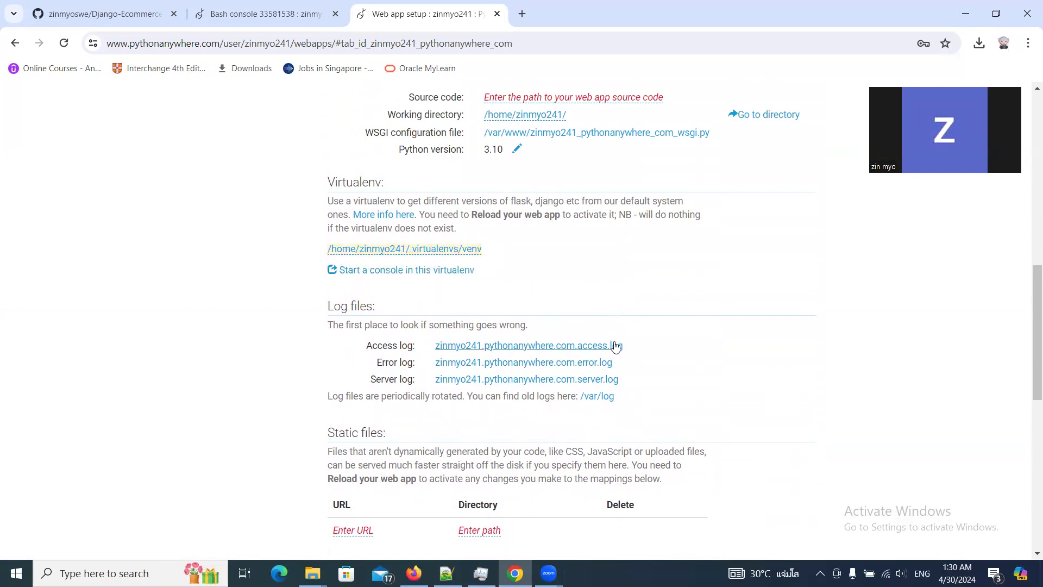
# Open the web app's WSGI configuration file for editing at its DJANGO section
pyautogui.scroll(5, 614, 344)
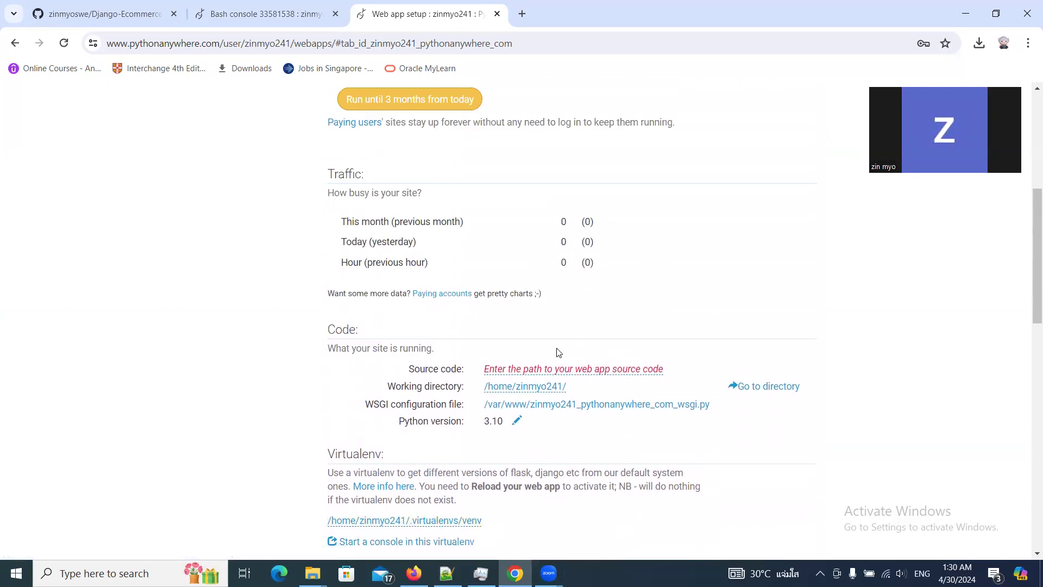
pyautogui.scroll(-1, 559, 352)
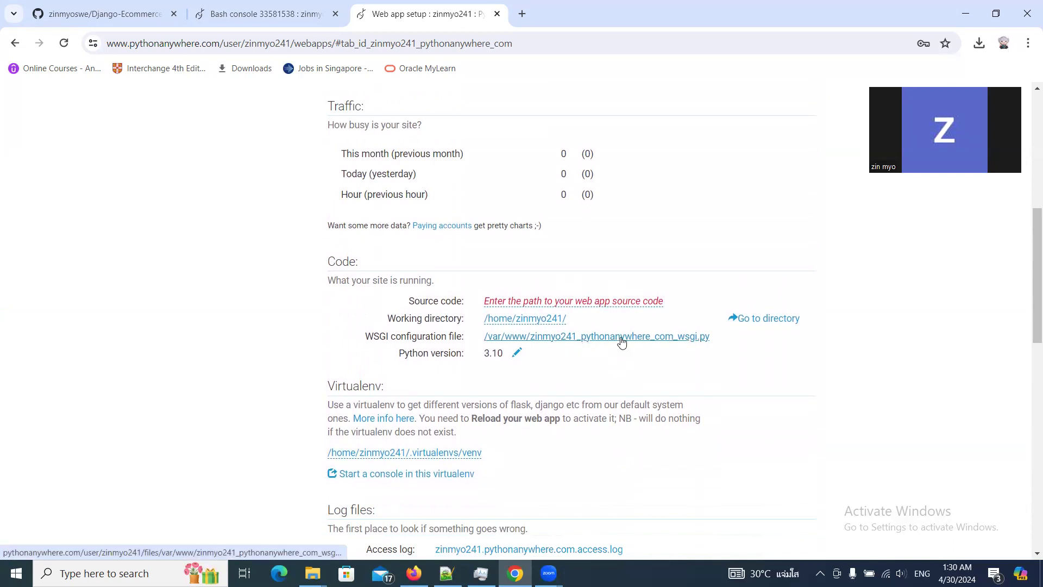
pyautogui.click(684, 336)
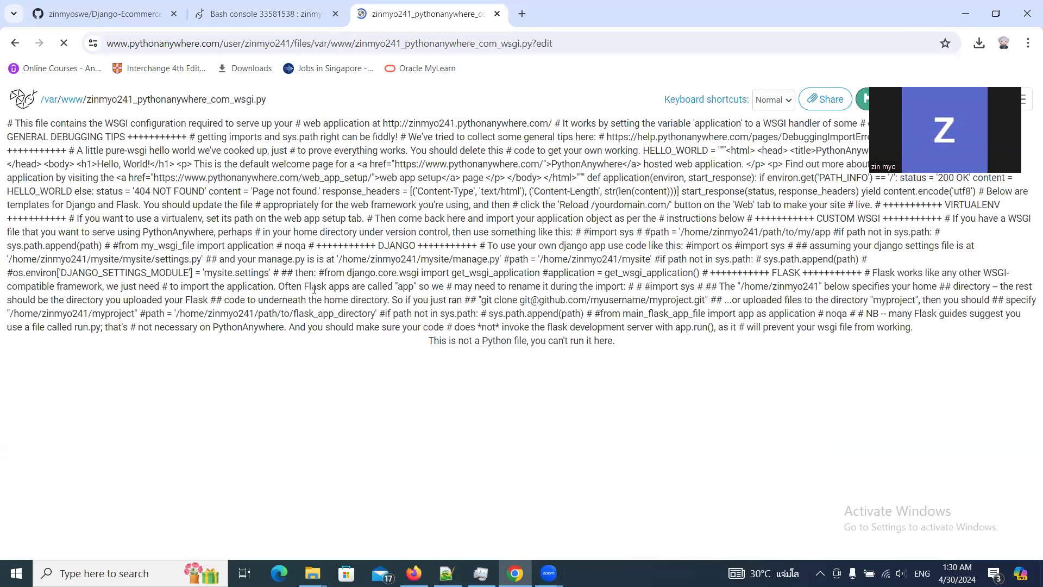
pyautogui.scroll(-12, 295, 313)
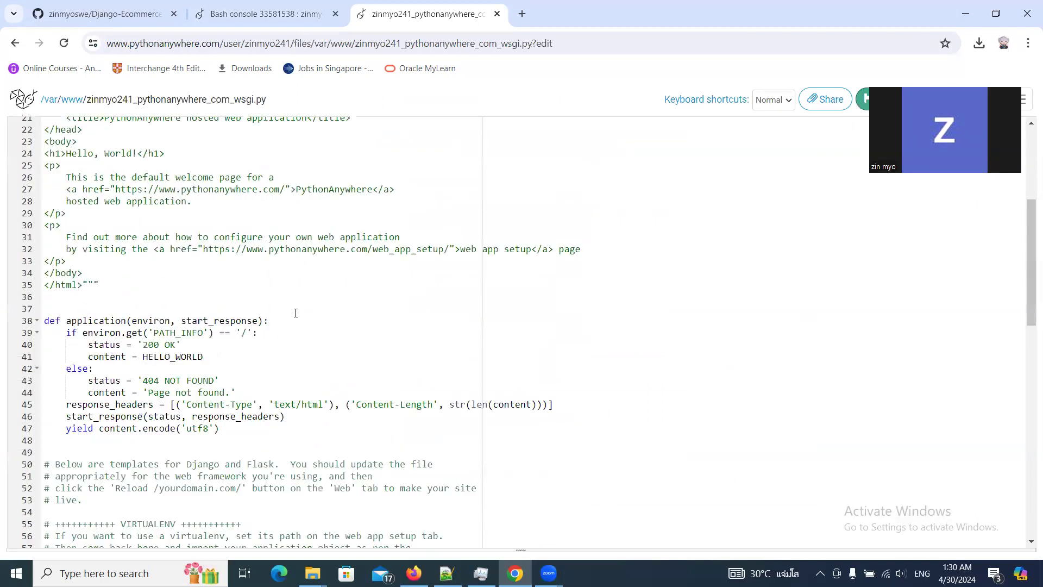
pyautogui.scroll(-3, 296, 313)
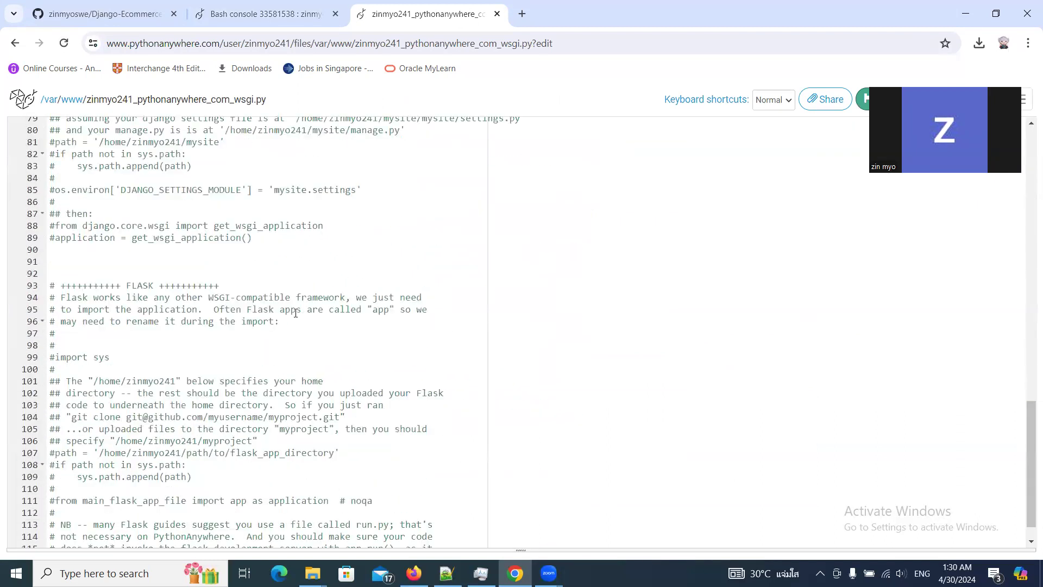
pyautogui.scroll(3, 295, 312)
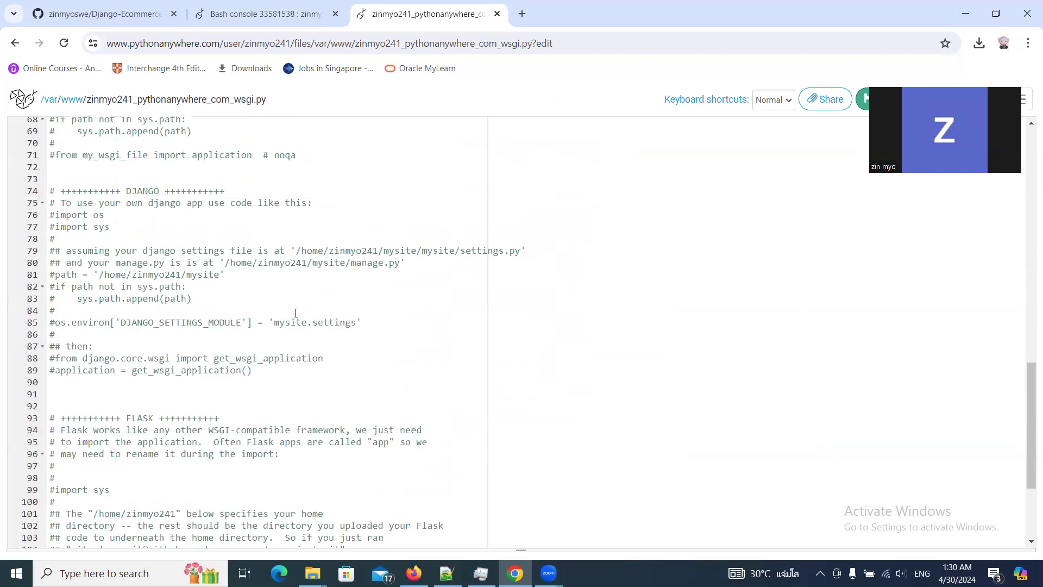
pyautogui.click(57, 192)
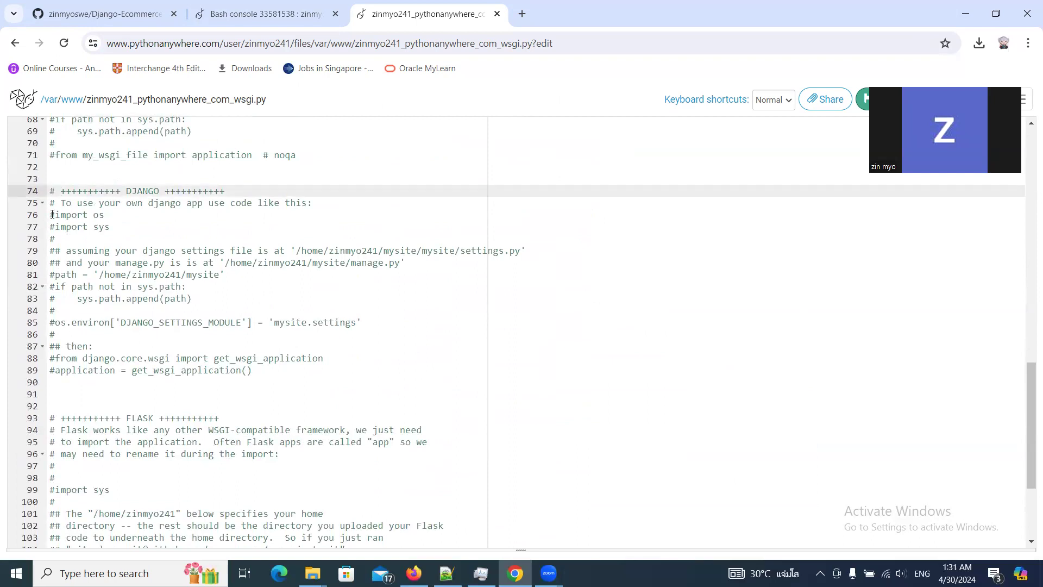
# Uncomment the import os, import sys, path, if path not in sys.path and sys.path.append(path) lines in the DJANGO section
pyautogui.click(55, 215)
pyautogui.press('BackSpace')
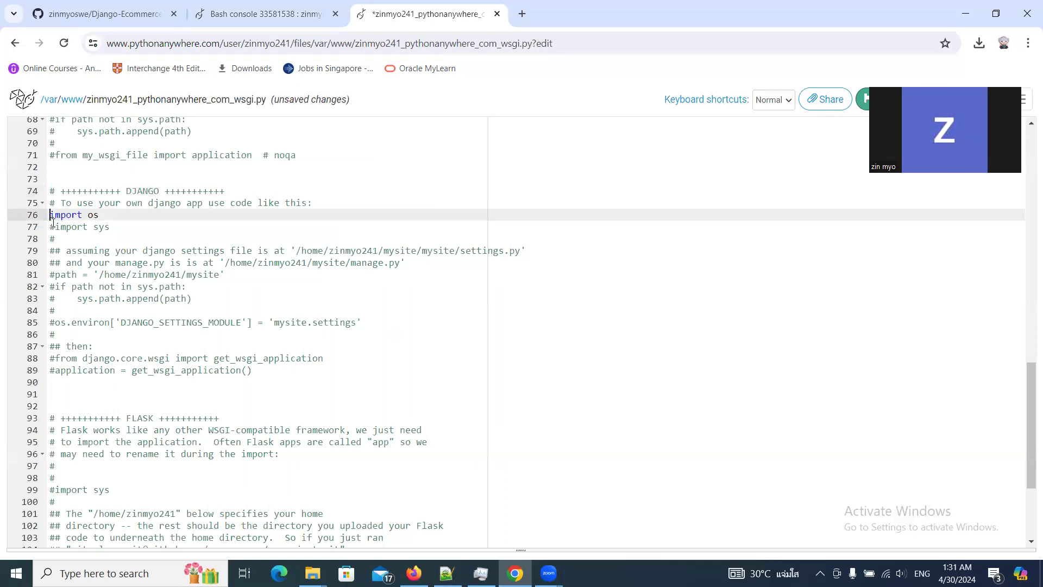
pyautogui.click(56, 227)
pyautogui.press('BackSpace')
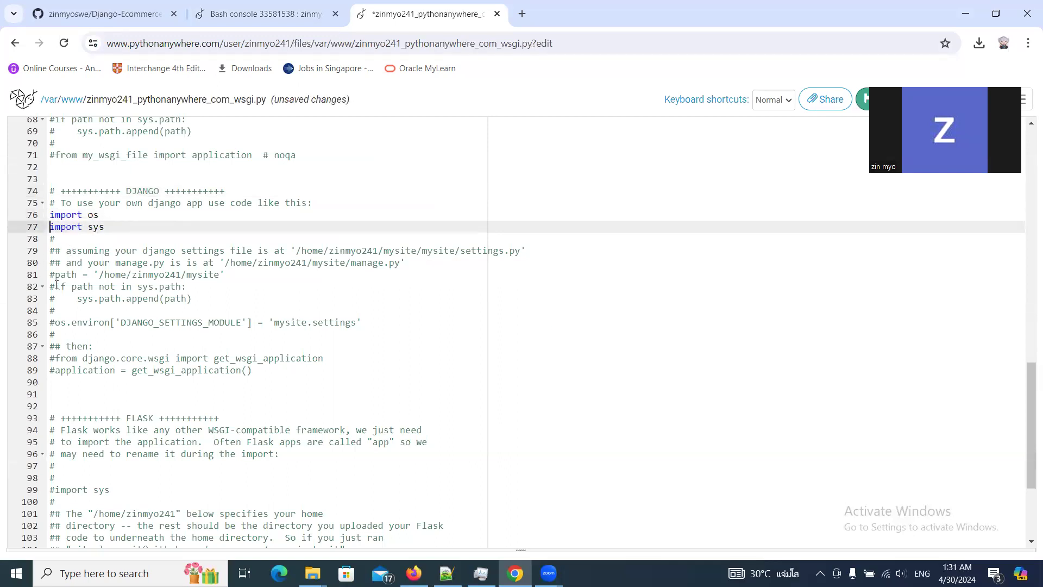
pyautogui.click(53, 274)
pyautogui.press('BackSpace')
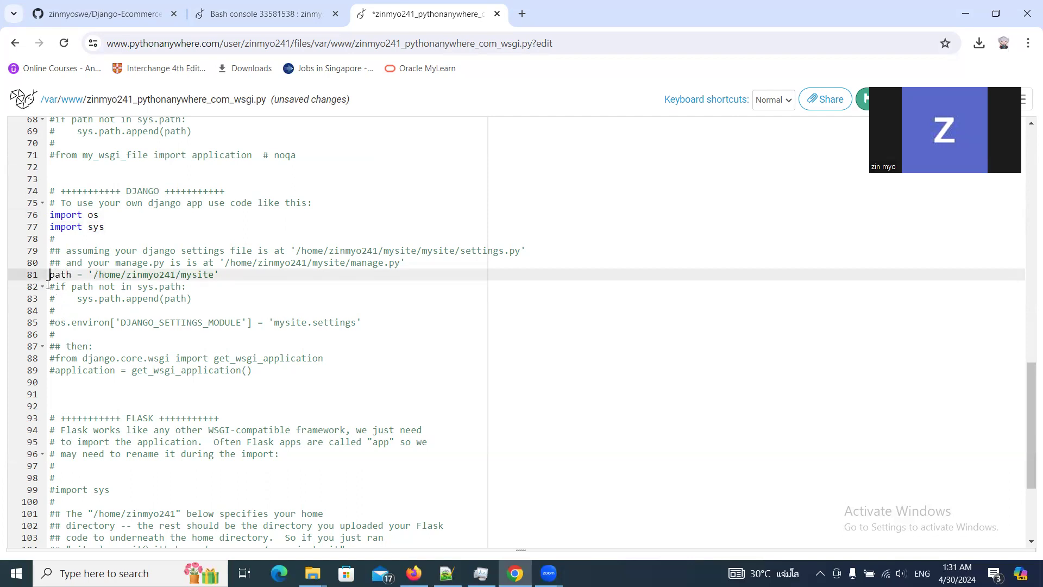
pyautogui.click(52, 286)
pyautogui.press('BackSpace')
pyautogui.click(54, 298)
pyautogui.press('BackSpace')
# Uncomment the DJANGO_SETTINGS_MODULE line, the get_wsgi_application import and the application assignment in the DJANGO section
pyautogui.click(53, 322)
pyautogui.press('BackSpace')
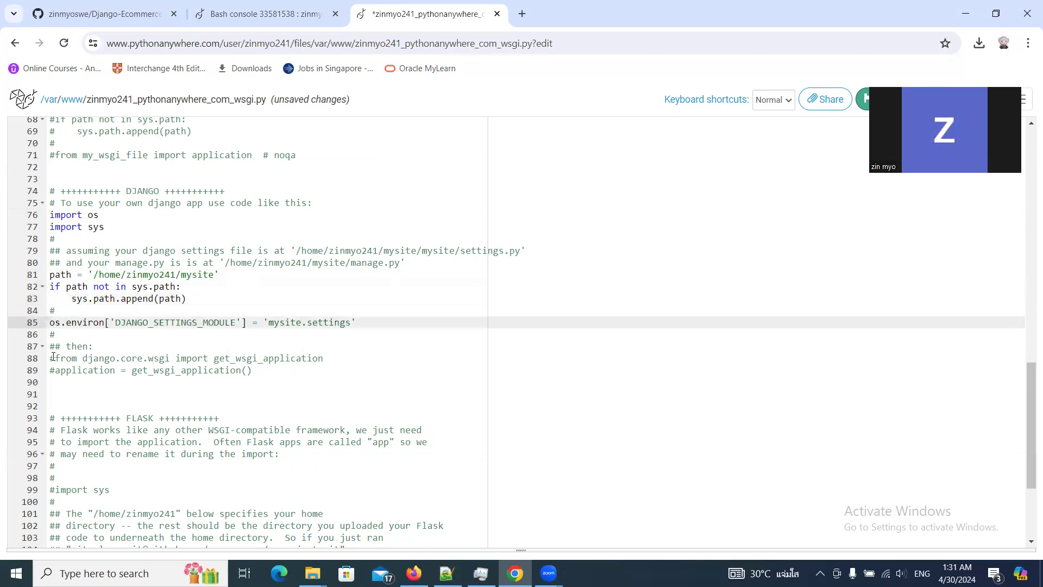
pyautogui.click(53, 358)
pyautogui.press('BackSpace')
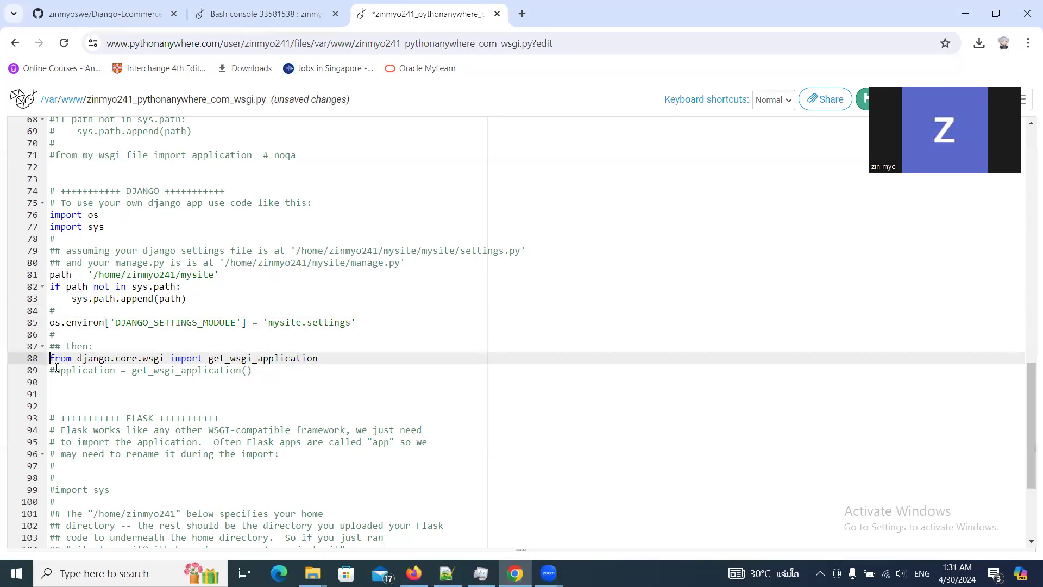
pyautogui.click(53, 370)
pyautogui.press('BackSpace')
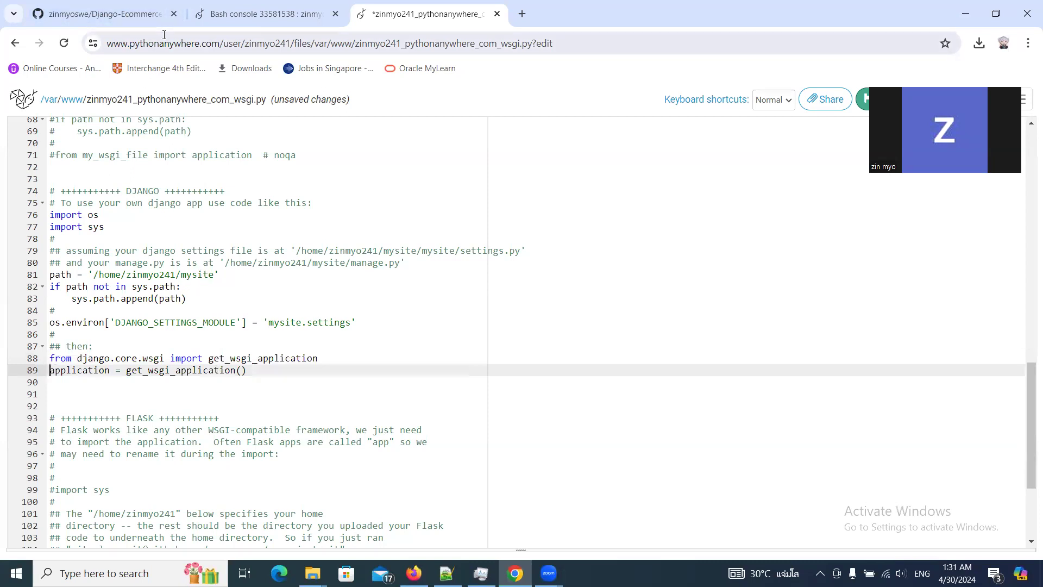
# List the contents of the Django-Ecommerce folder with ls in the Bash console
pyautogui.click(160, 15)
pyautogui.click(251, 17)
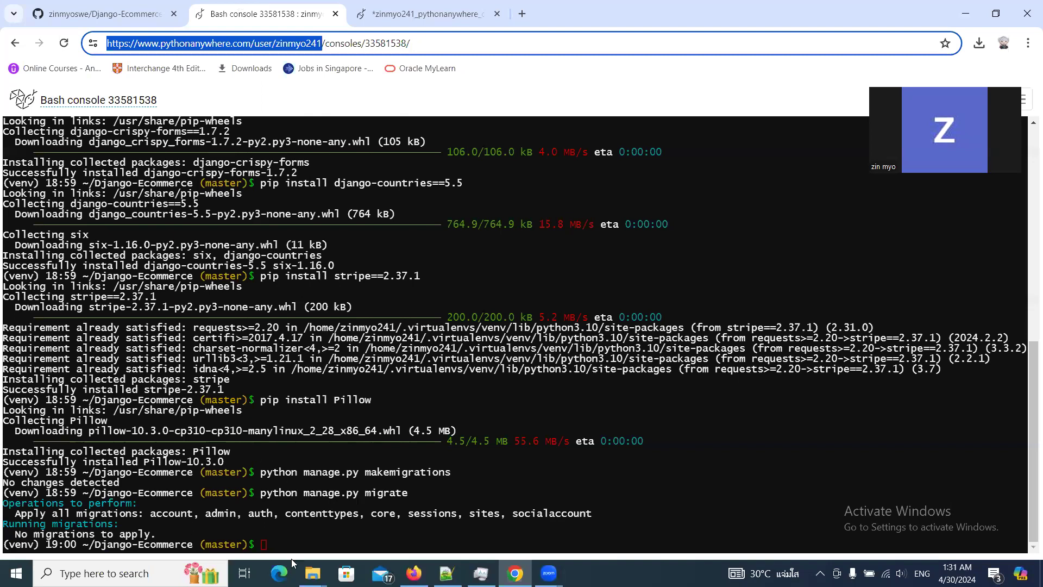
pyautogui.click(299, 537)
pyautogui.write('ls')
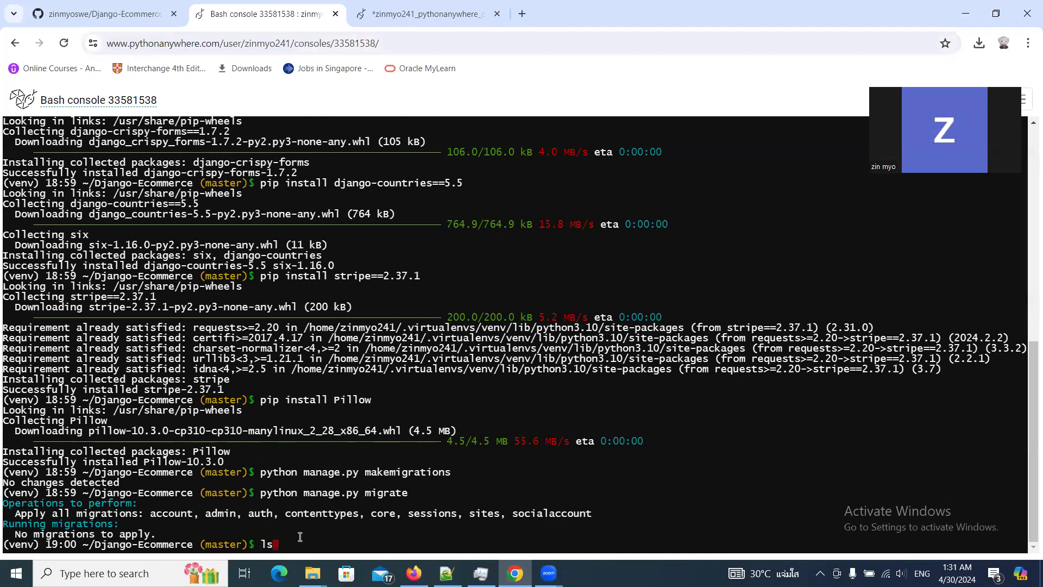
pyautogui.press('Return')
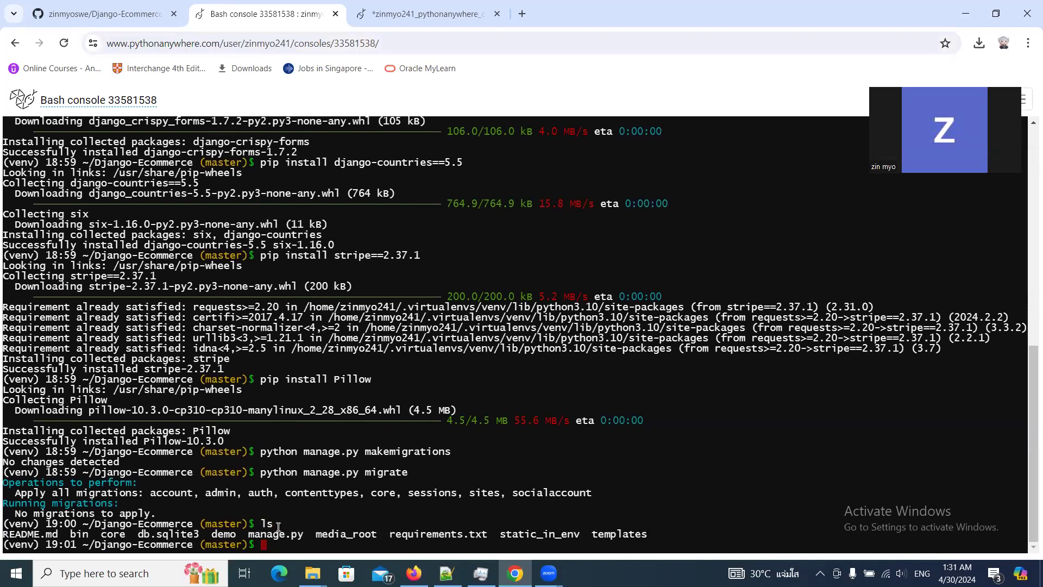
# Copy the repository name Django-Ecommerce from the git clone command in the GitHub README's Installation section
pyautogui.click(153, 7)
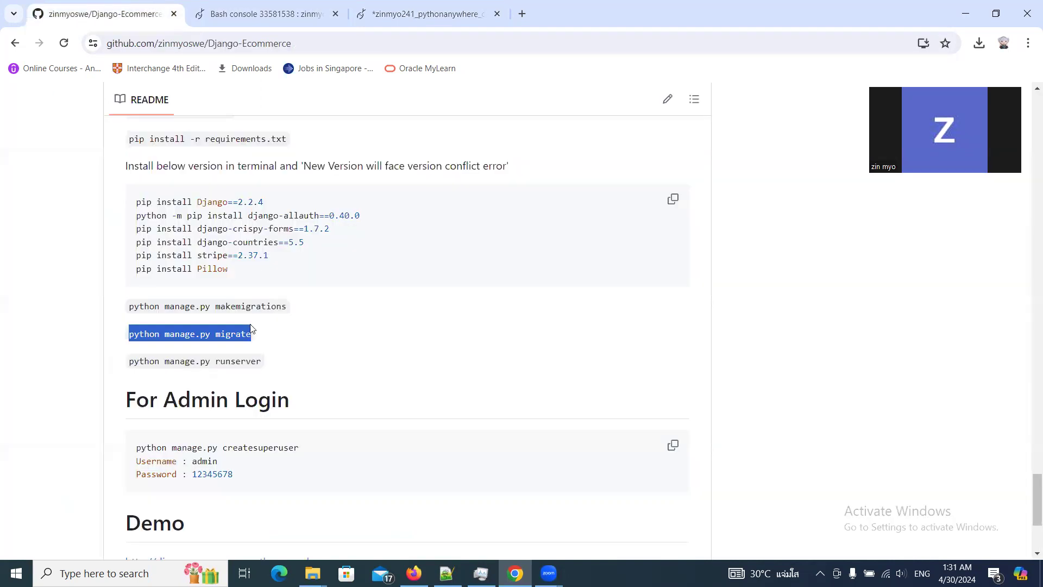
pyautogui.scroll(7, 309, 315)
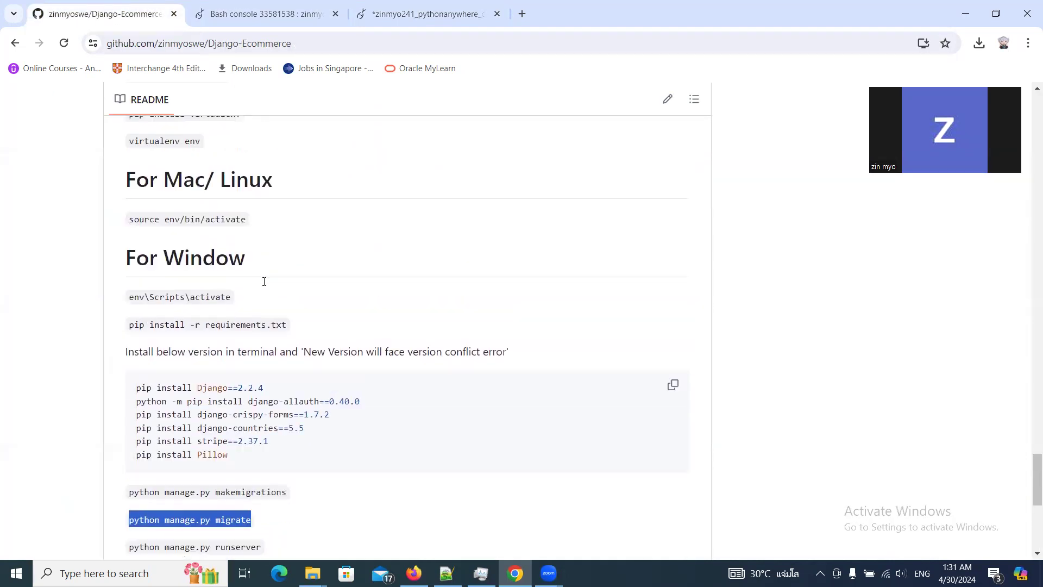
pyautogui.moveTo(327, 279); pyautogui.dragTo(407, 280)
pyautogui.hotkey('ctrl', 'c')
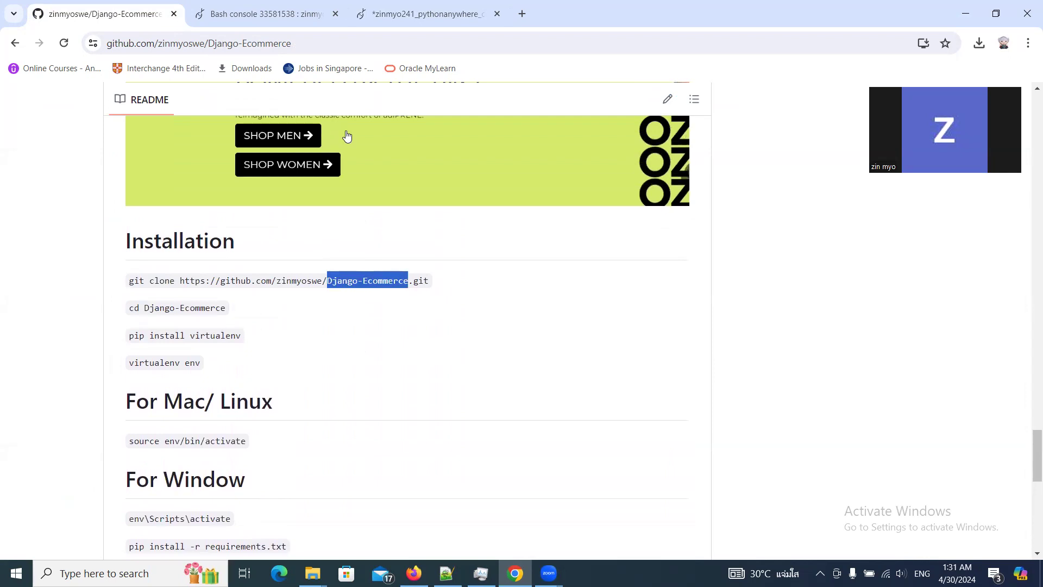
pyautogui.click(213, 7)
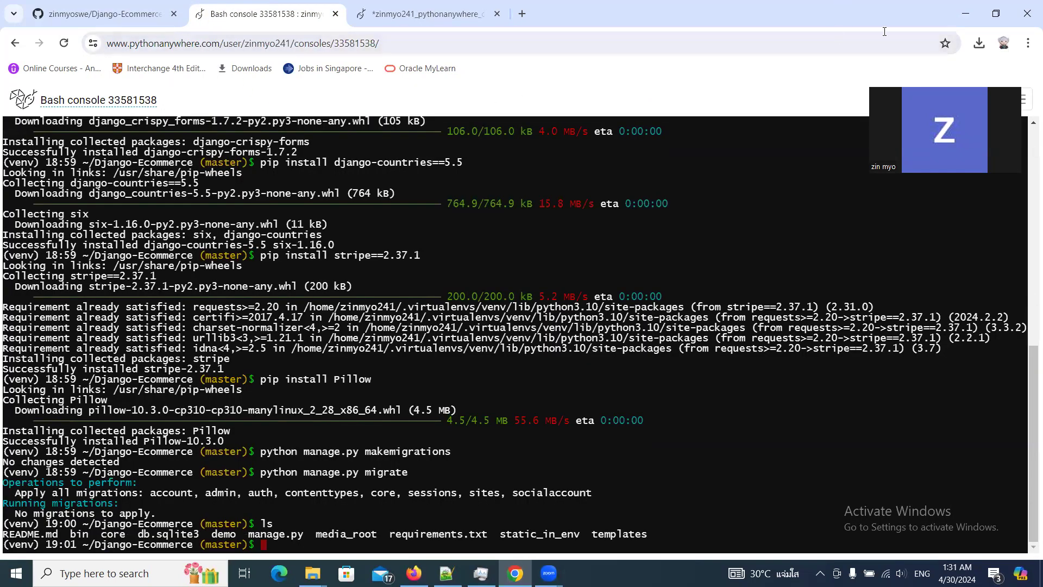
pyautogui.hotkey('ctrl', 'l')
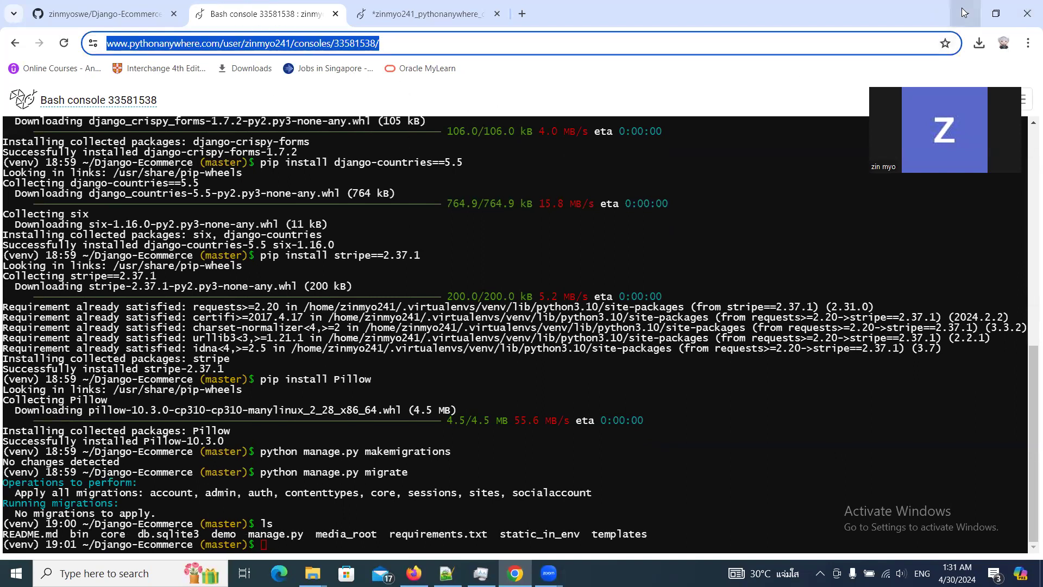
# Separate the GitHub README into its own browser window and bring the WSGI configuration file back to full-screen view
pyautogui.click(996, 13)
pyautogui.click(115, 15)
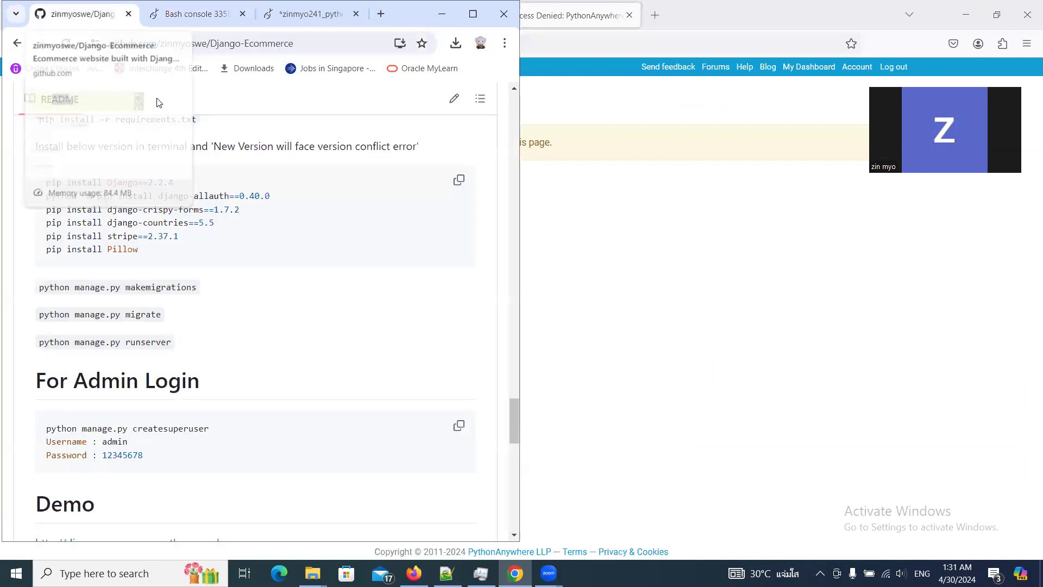
pyautogui.moveTo(115, 15); pyautogui.dragTo(156, 103)
pyautogui.click(508, 100)
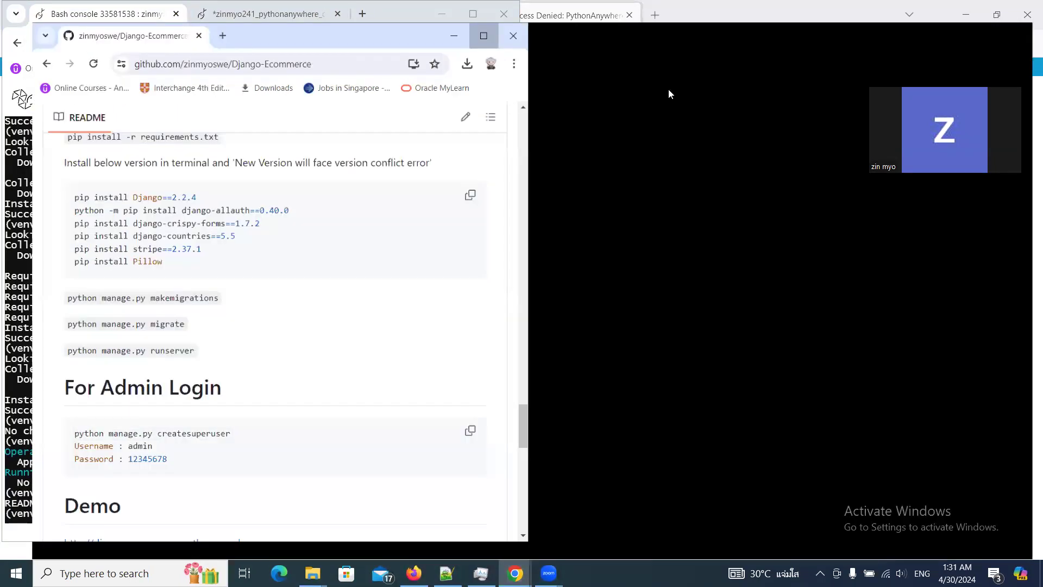
pyautogui.click(965, 8)
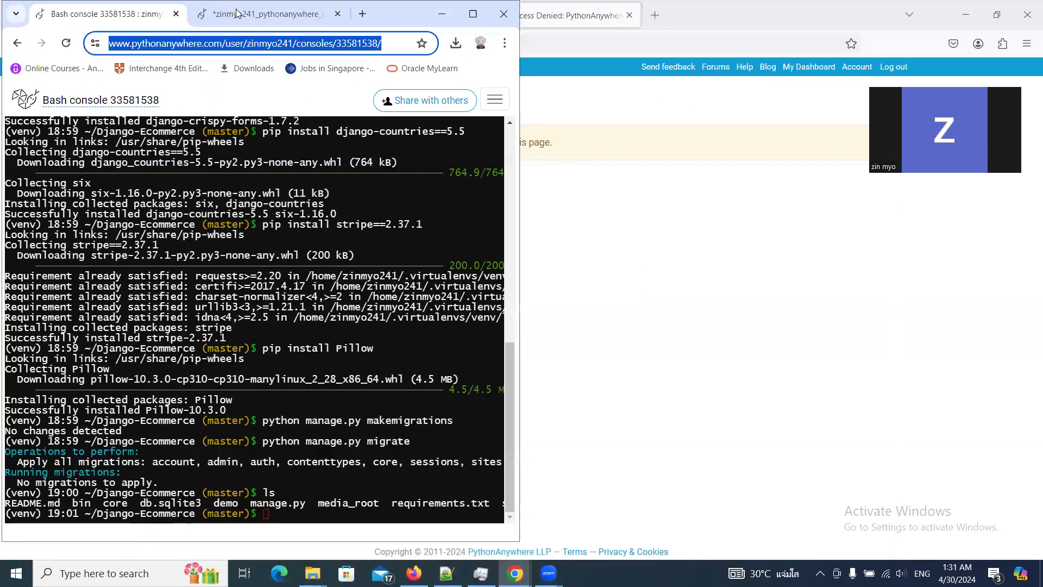
pyautogui.click(237, 12)
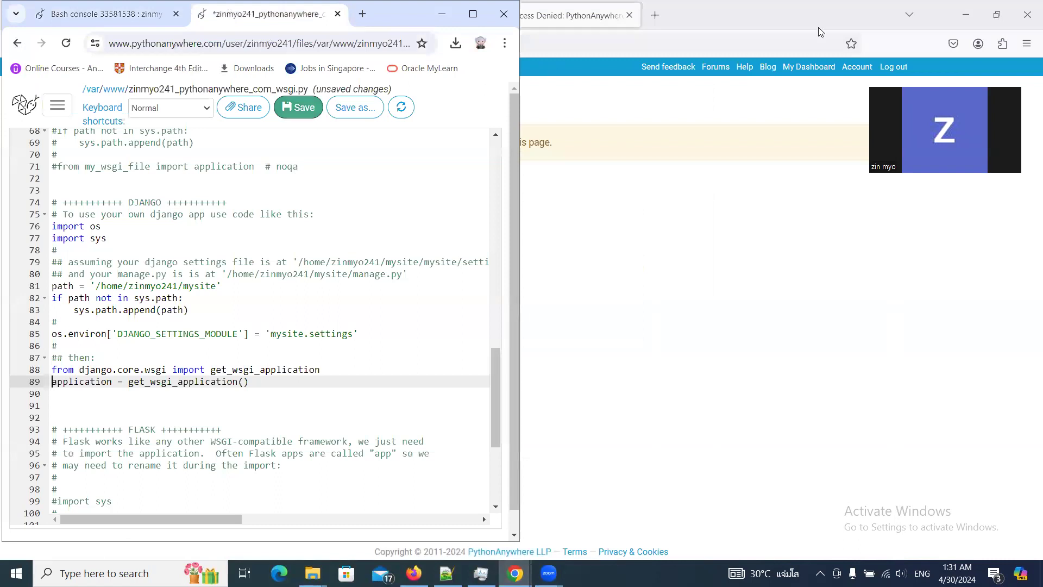
pyautogui.click(861, 31)
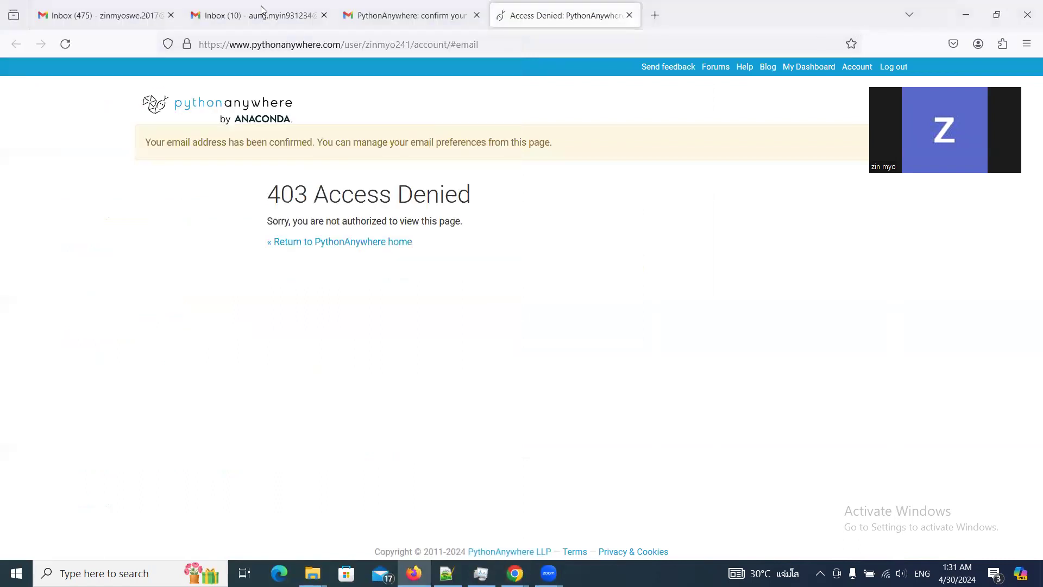
pyautogui.click(966, 15)
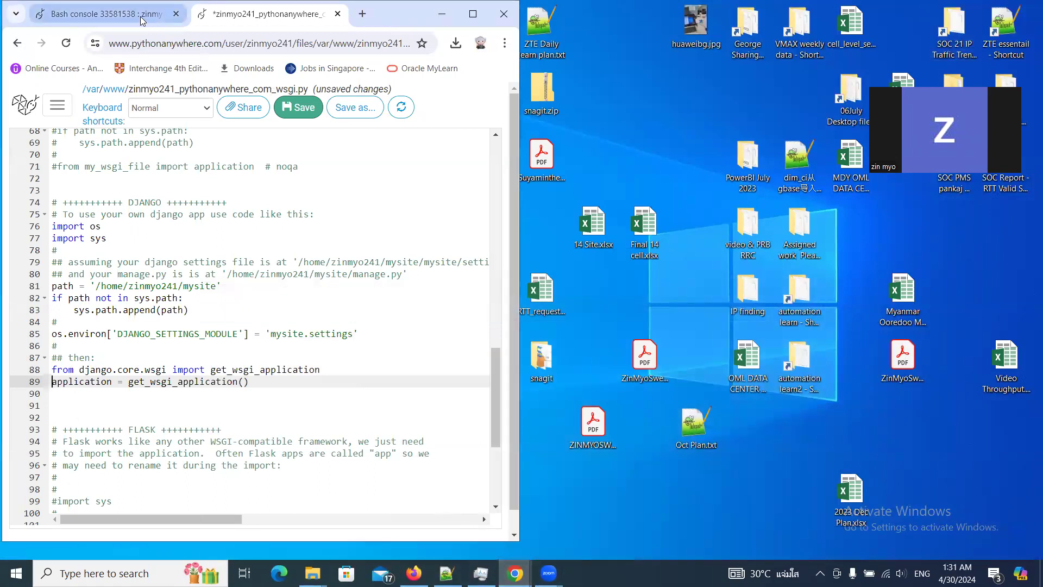
pyautogui.click(472, 13)
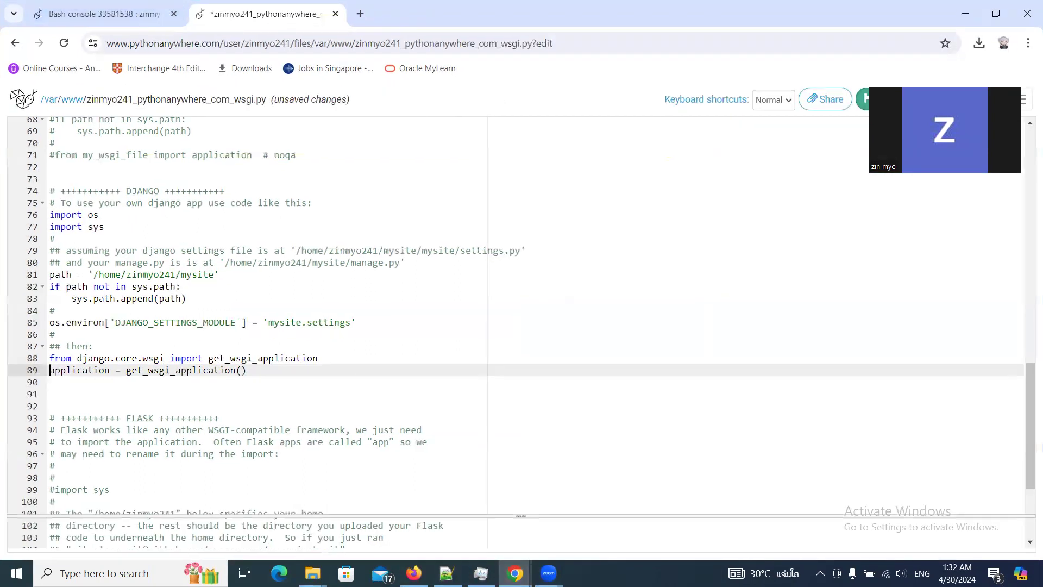
# Replace mysite with the copied Django-Ecommerce folder name in the path assignment of the WSGI file's DJANGO section
pyautogui.scroll(-3, 238, 324)
pyautogui.scroll(2, 238, 324)
pyautogui.scroll(-2, 238, 324)
pyautogui.scroll(2, 230, 329)
pyautogui.scroll(-2, 217, 330)
pyautogui.scroll(3, 190, 334)
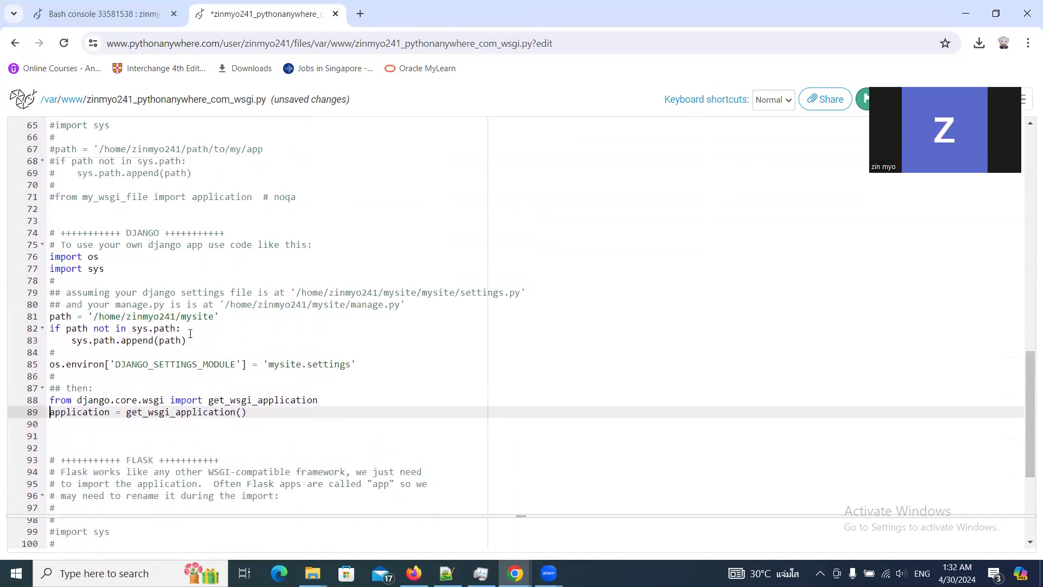
pyautogui.doubleClick(196, 316)
pyautogui.press('BackSpace')
pyautogui.hotkey('ctrl', 'v')
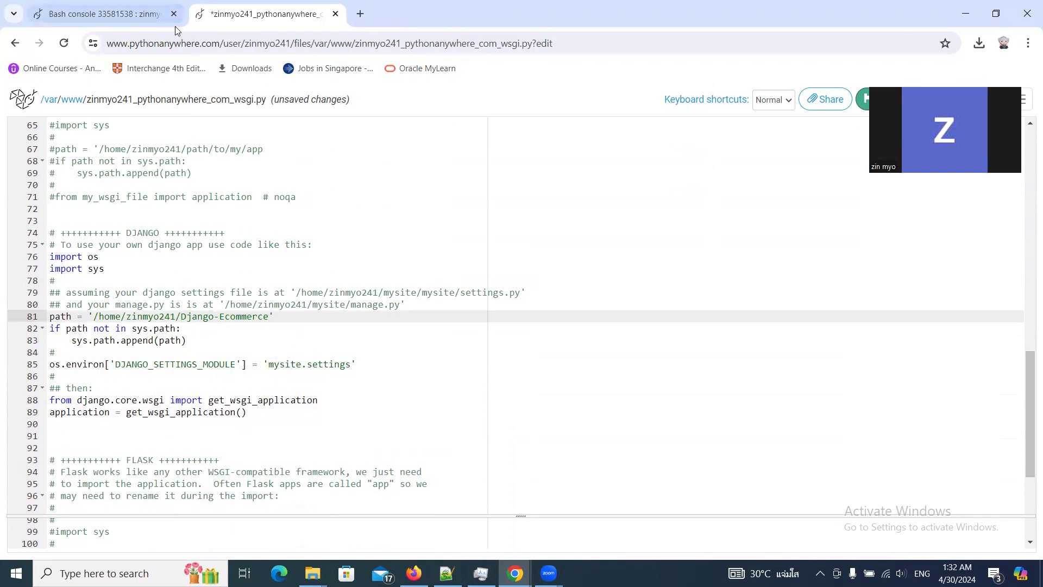
# Open the demo folder of the Django-Ecommerce repository on GitHub to check where the settings file is
pyautogui.moveTo(515, 573)
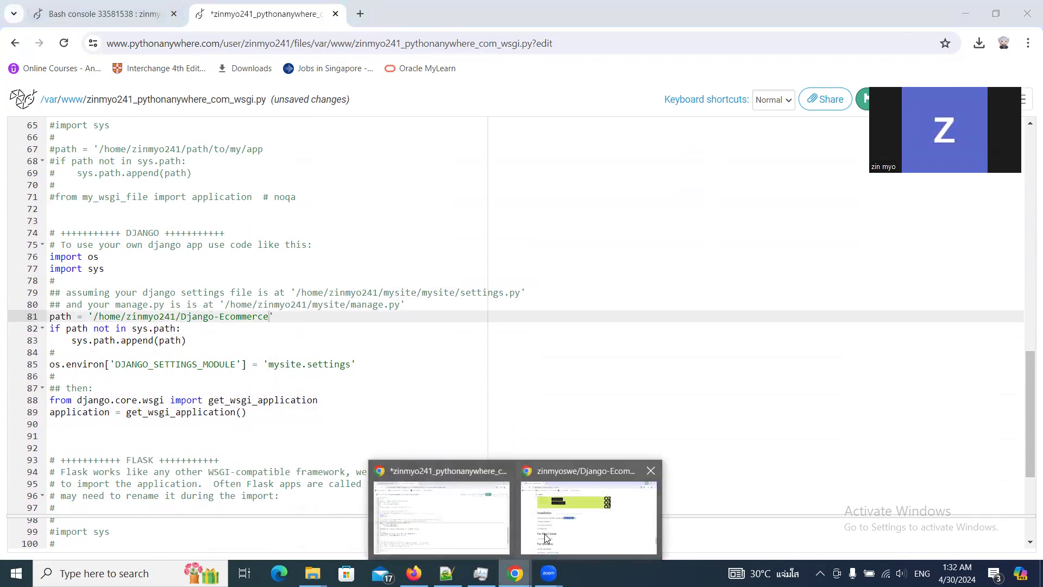
pyautogui.click(532, 538)
pyautogui.scroll(18, 405, 428)
pyautogui.scroll(10, 405, 427)
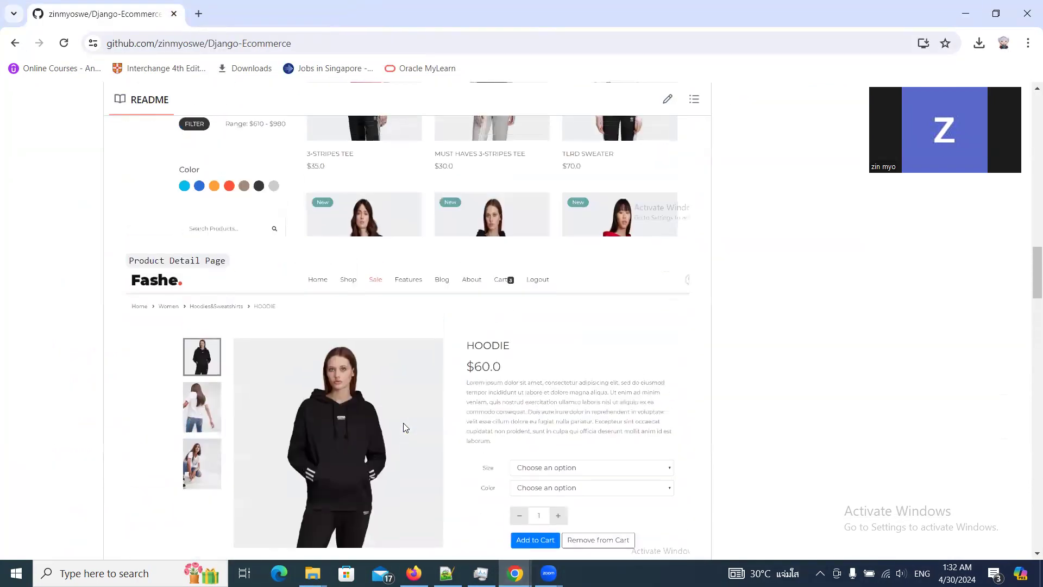
pyautogui.scroll(10, 405, 427)
pyautogui.scroll(-1, 118, 269)
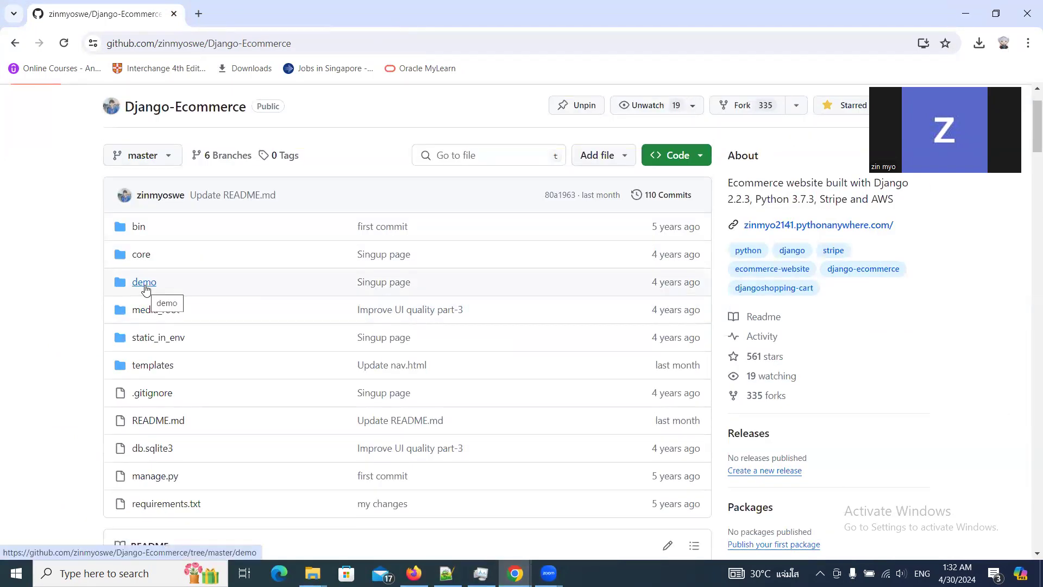
pyautogui.click(144, 283)
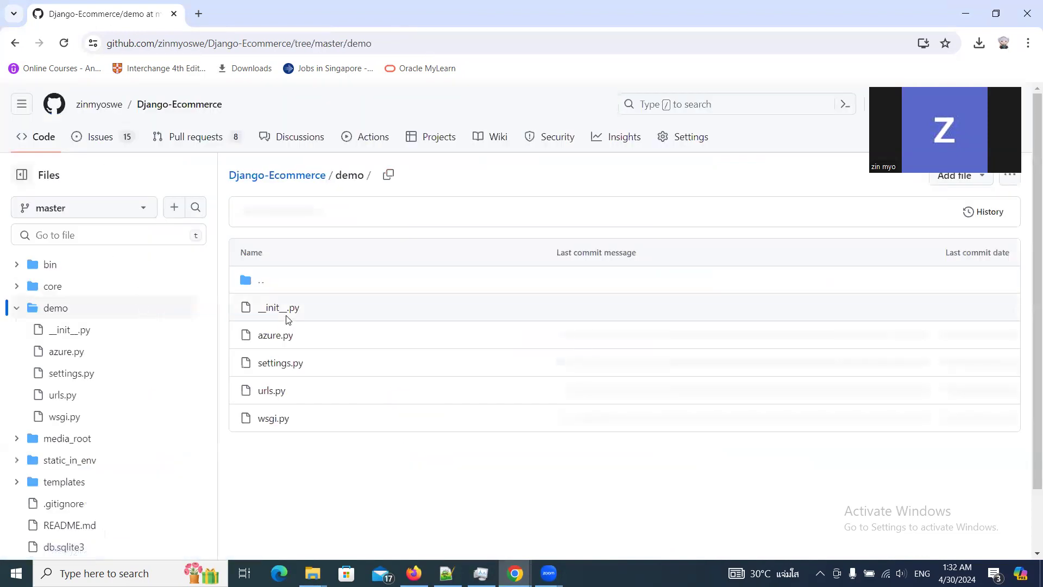
# Set DJANGO_SETTINGS_MODULE to 'demo.settings' in the WSGI file and save the file
pyautogui.click(965, 13)
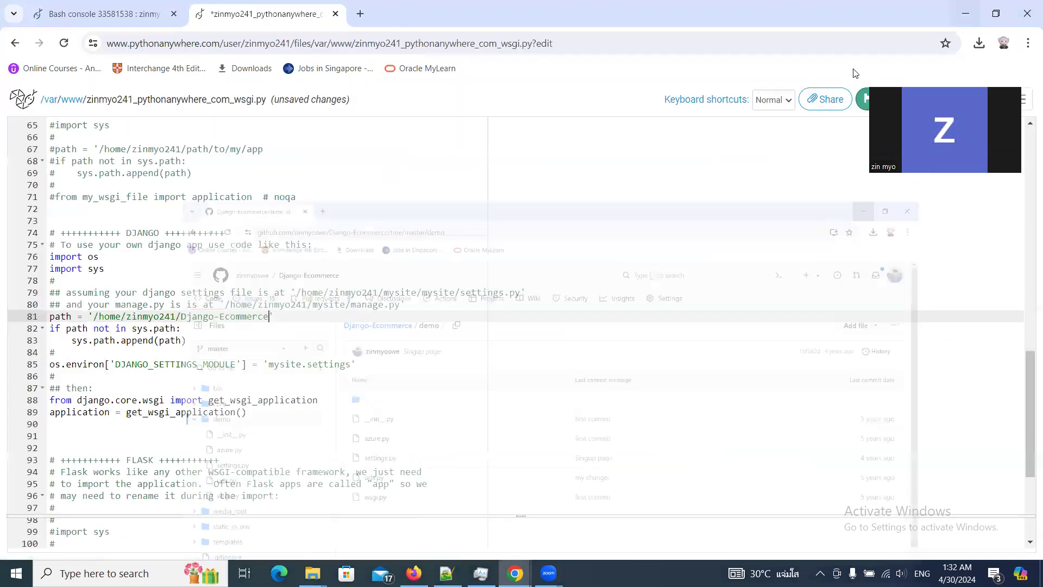
pyautogui.doubleClick(285, 363)
pyautogui.write('demo')
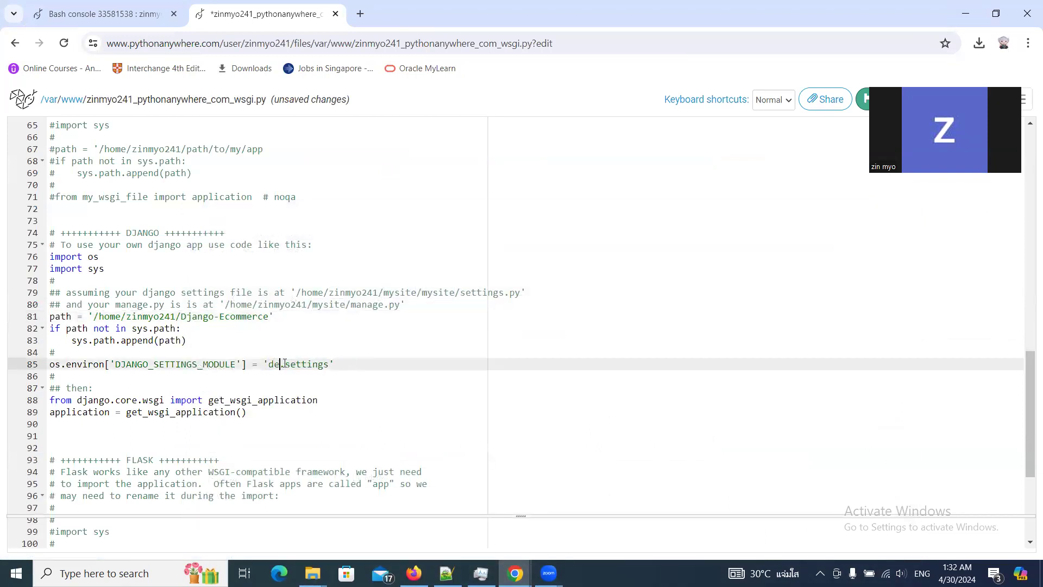
pyautogui.scroll(5, 332, 407)
pyautogui.scroll(-9, 332, 407)
pyautogui.scroll(5, 331, 408)
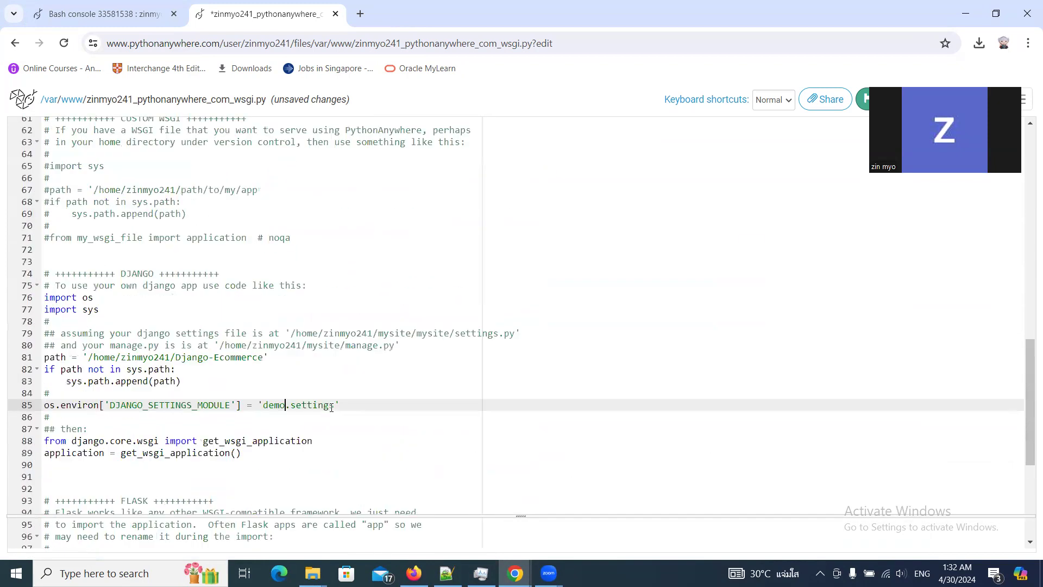
pyautogui.click(532, 300)
pyautogui.hotkey('ctrl', 's')
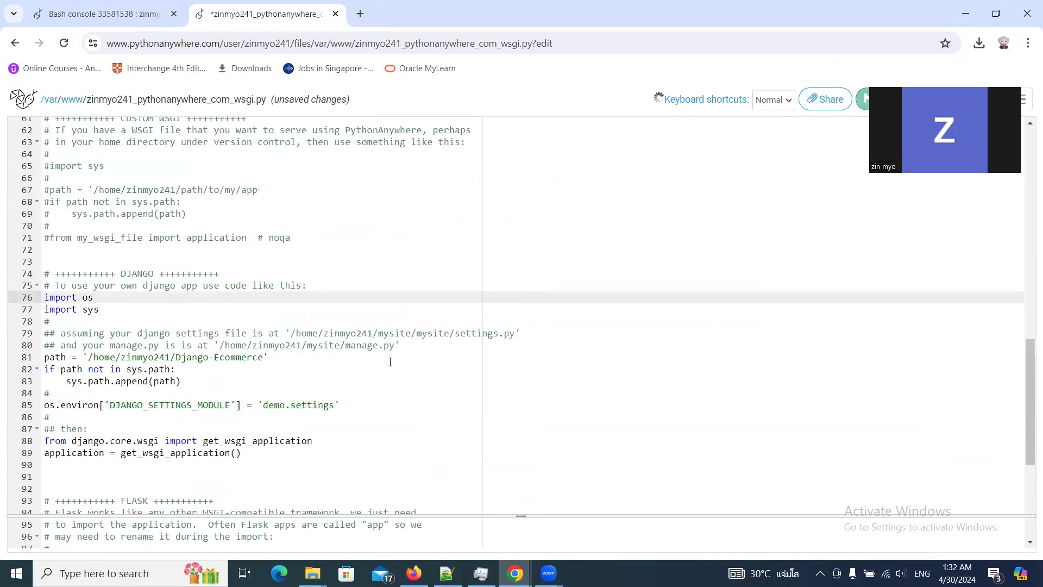
pyautogui.click(123, 10)
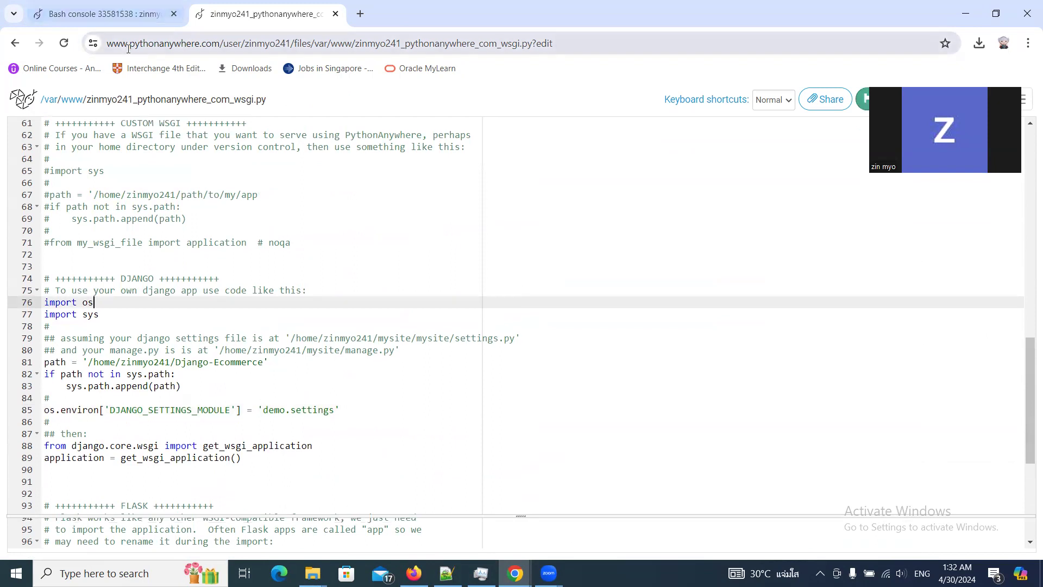
pyautogui.click(246, 8)
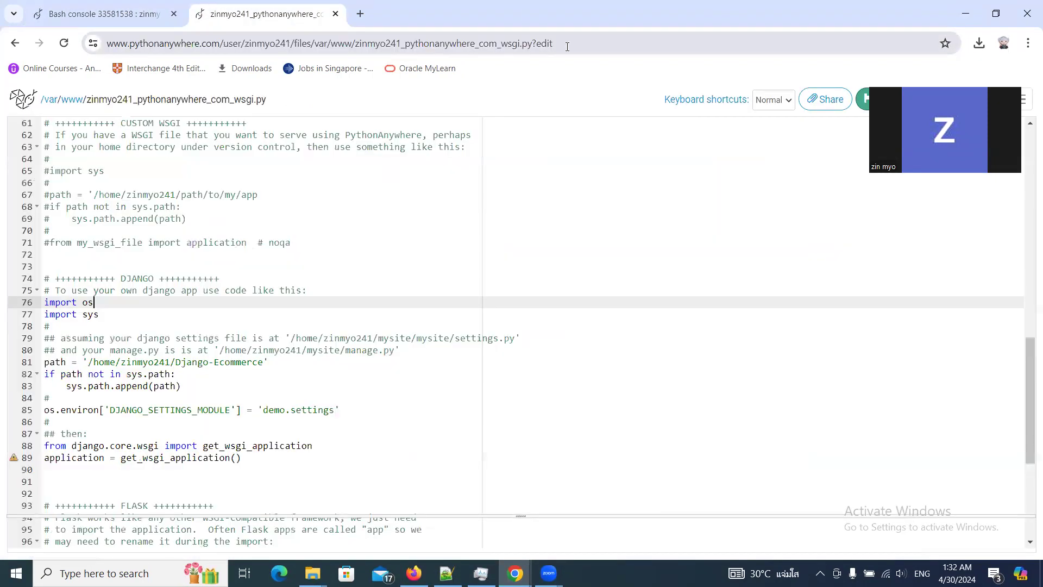
pyautogui.click(567, 46)
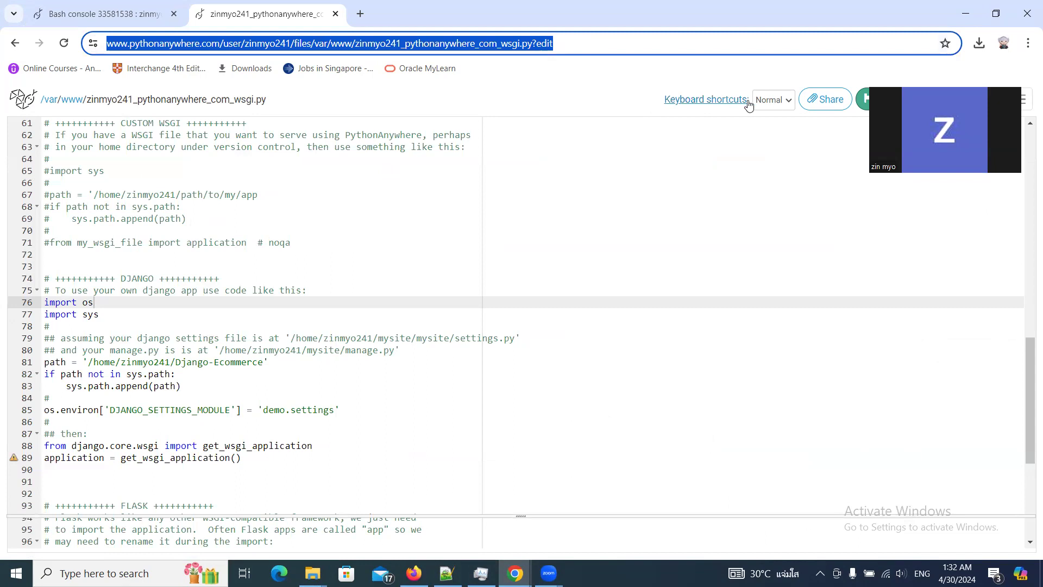
pyautogui.click(862, 100)
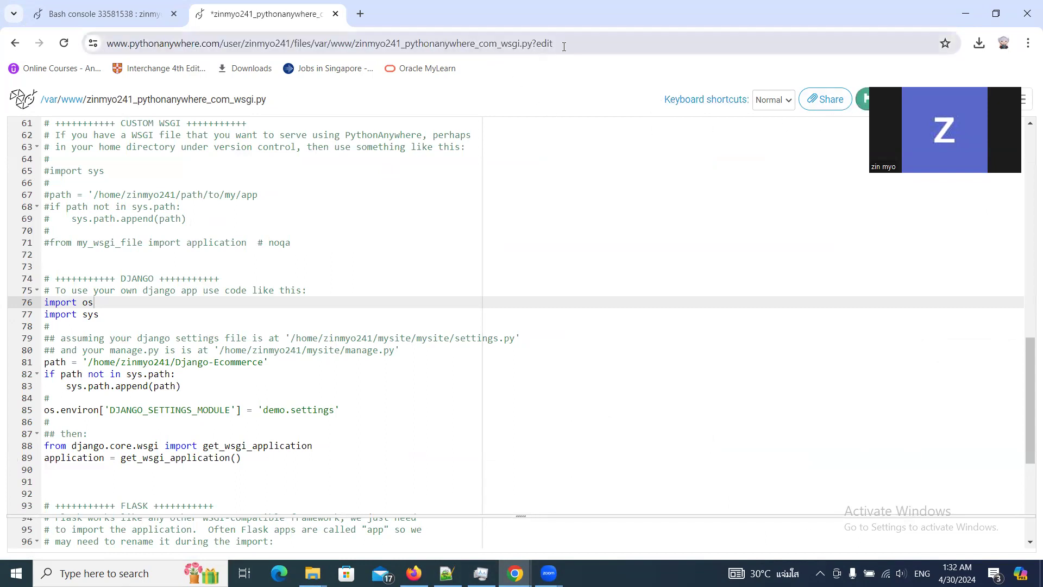
# Leave the WSGI file and go to the account's PythonAnywhere dashboard by shortening the page address
pyautogui.click(610, 45)
pyautogui.click(610, 44)
pyautogui.moveTo(610, 45); pyautogui.dragTo(326, 48)
pyautogui.press('BackSpace')
pyautogui.press('Return')
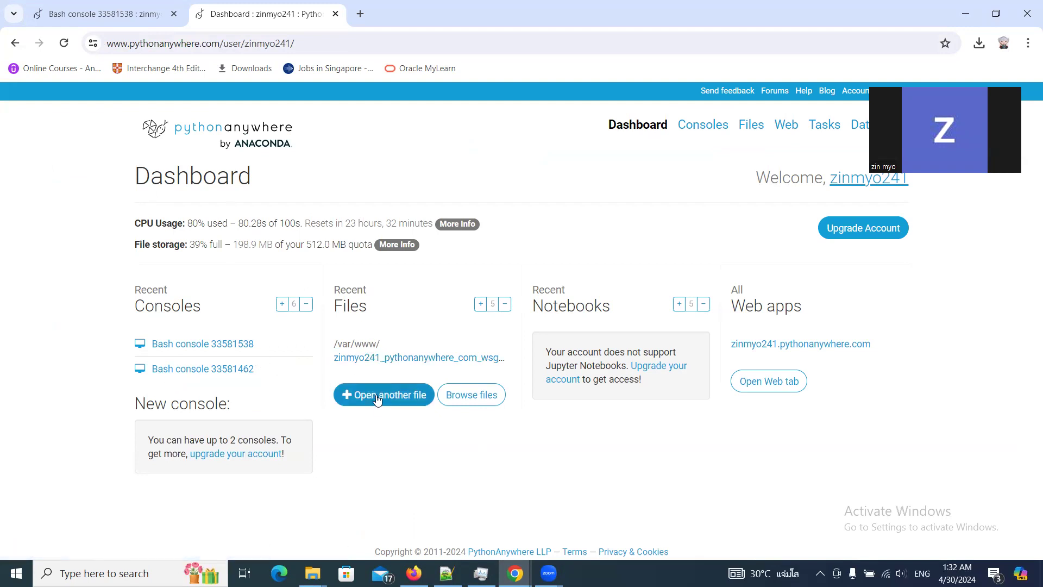
# Browse the account's files to Django-Ecommerce/demo and open settings.py for editing
pyautogui.click(452, 395)
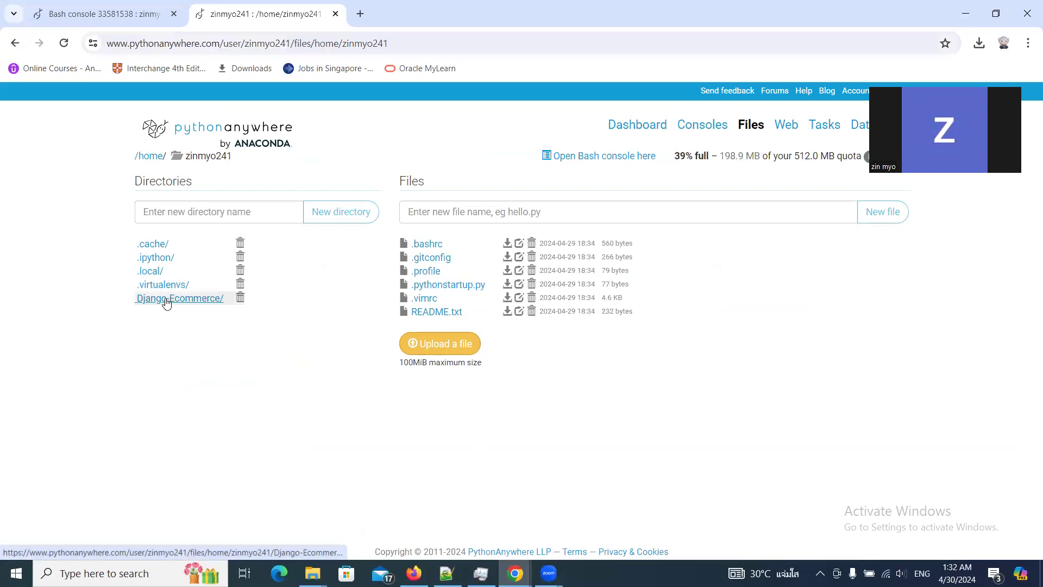
pyautogui.click(203, 303)
pyautogui.click(144, 285)
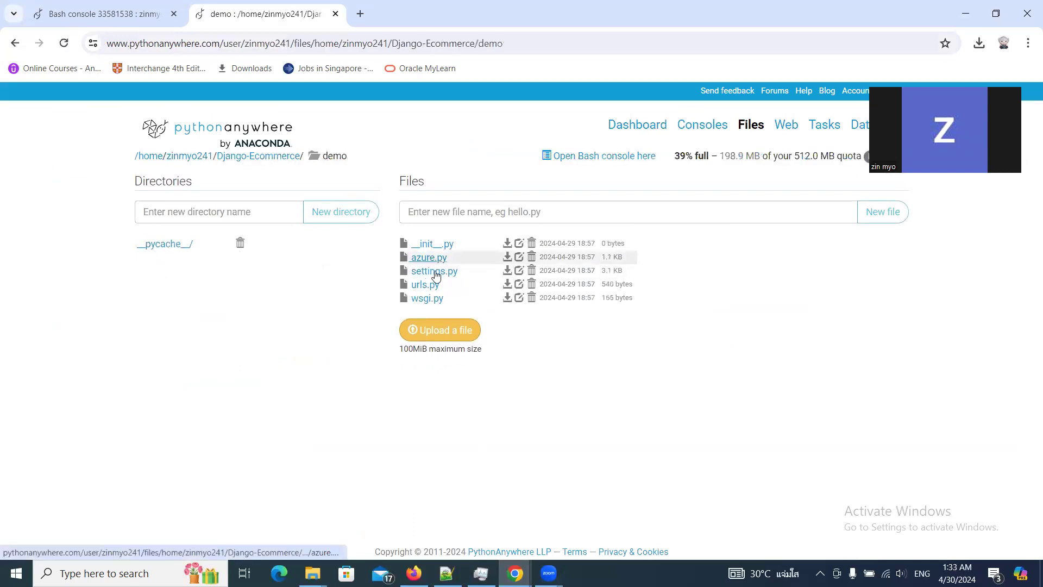
pyautogui.click(435, 272)
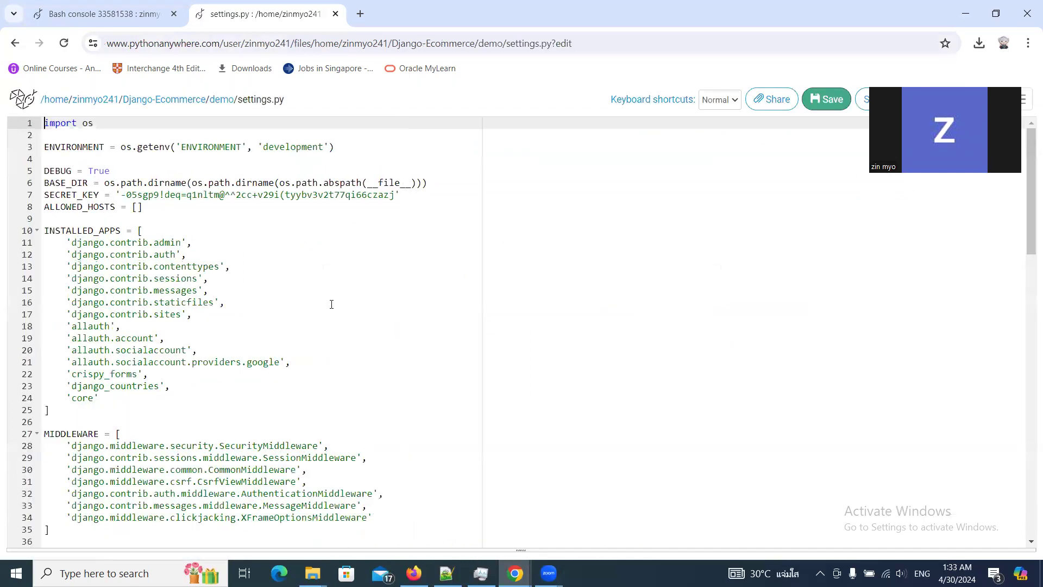
# Add an empty quoted entry to the ALLOWED_HOSTS list in settings.py
pyautogui.scroll(-7, 341, 378)
pyautogui.scroll(6, 339, 380)
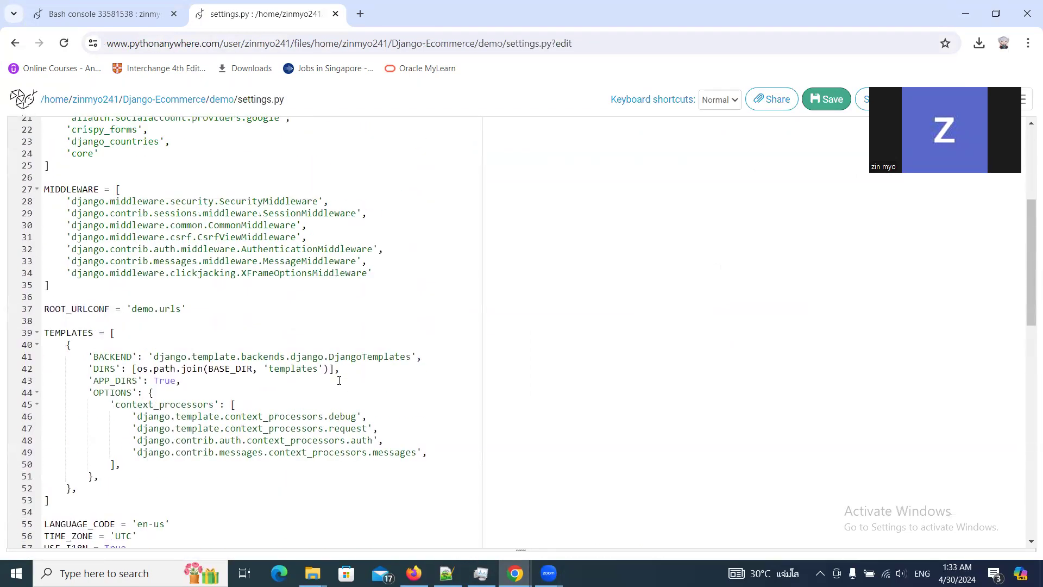
pyautogui.scroll(-9, 338, 380)
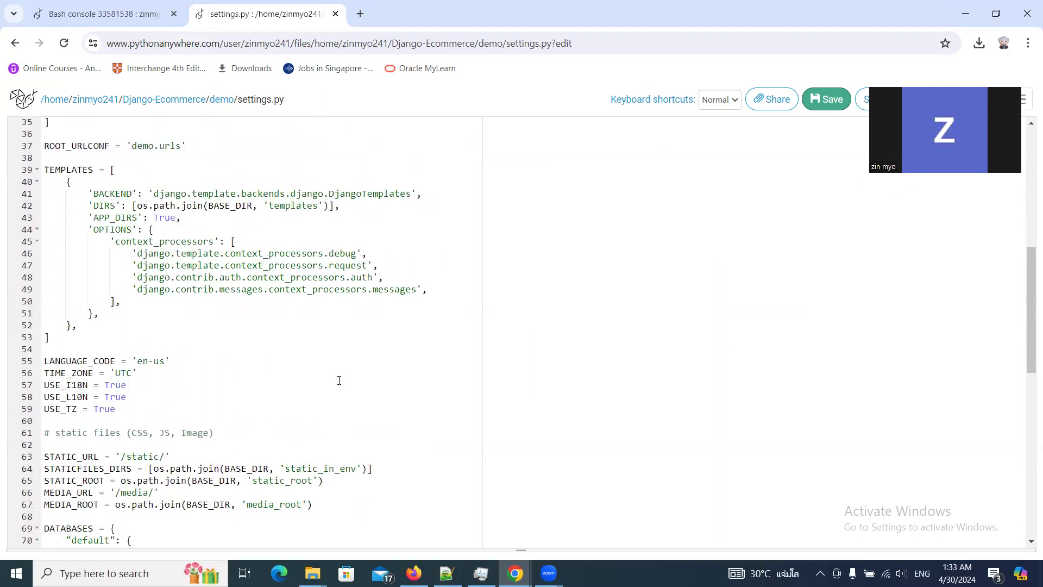
pyautogui.scroll(-3, 339, 380)
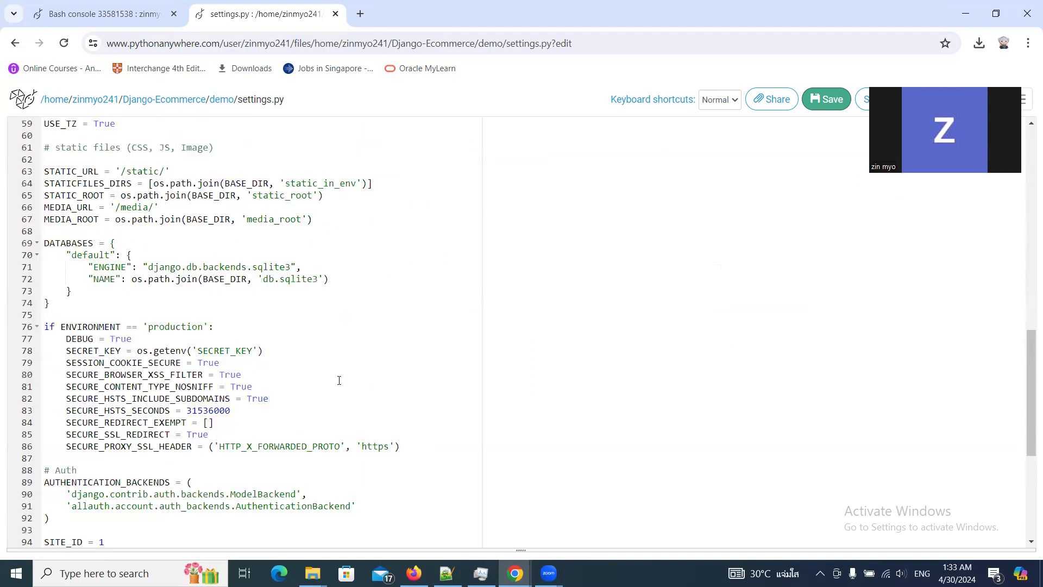
pyautogui.scroll(6, 339, 380)
pyautogui.scroll(7, 339, 380)
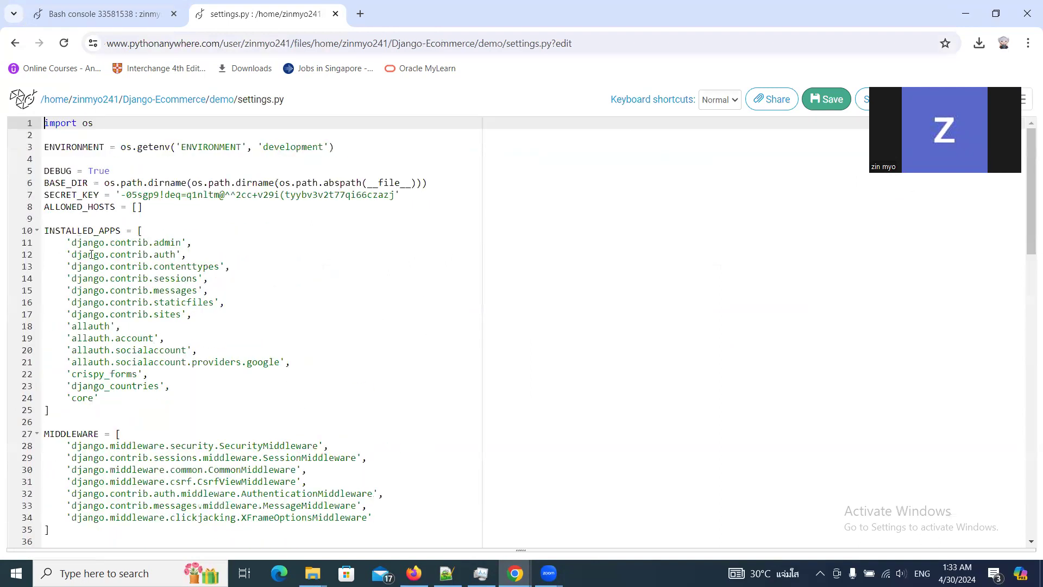
pyautogui.click(138, 207)
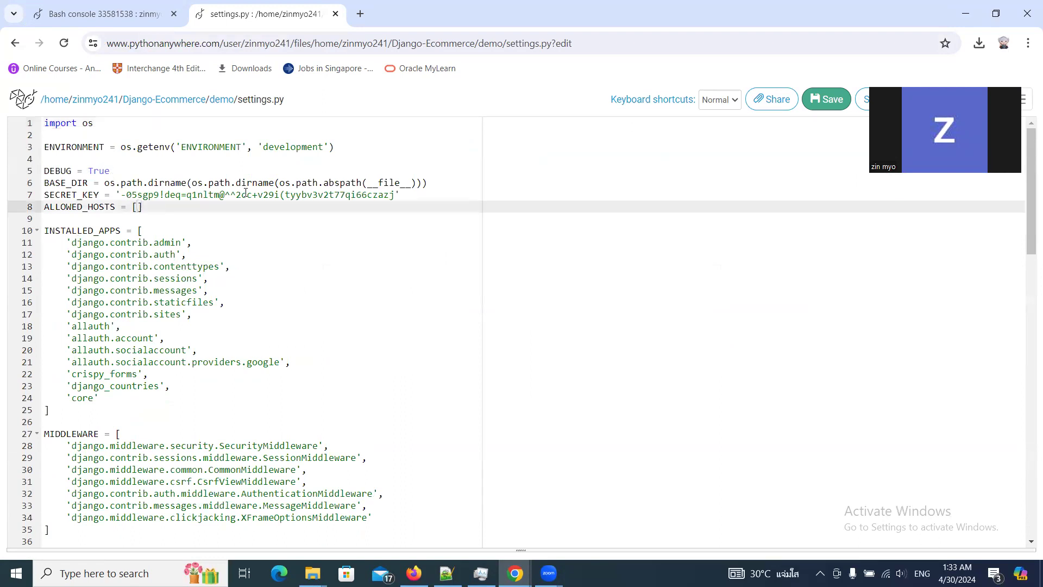
pyautogui.write("''")
# Copy the account's base address from the settings.py page address and open the dashboard in a new browser tab
pyautogui.click(280, 43)
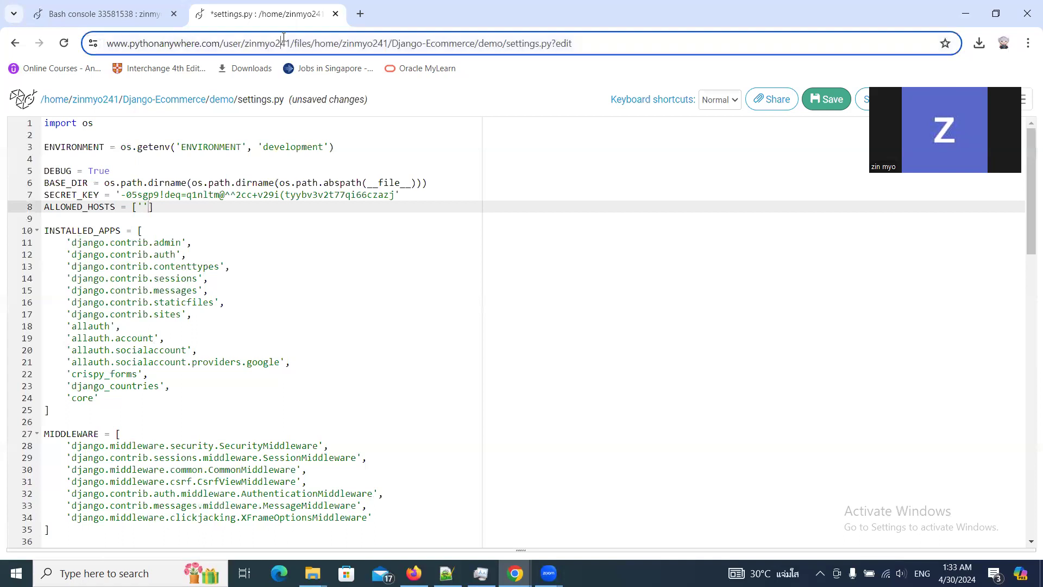
pyautogui.click(303, 43)
pyautogui.moveTo(321, 43); pyautogui.dragTo(196, 36)
pyautogui.hotkey('ctrl', 'c')
pyautogui.hotkey('ctrl', 't')
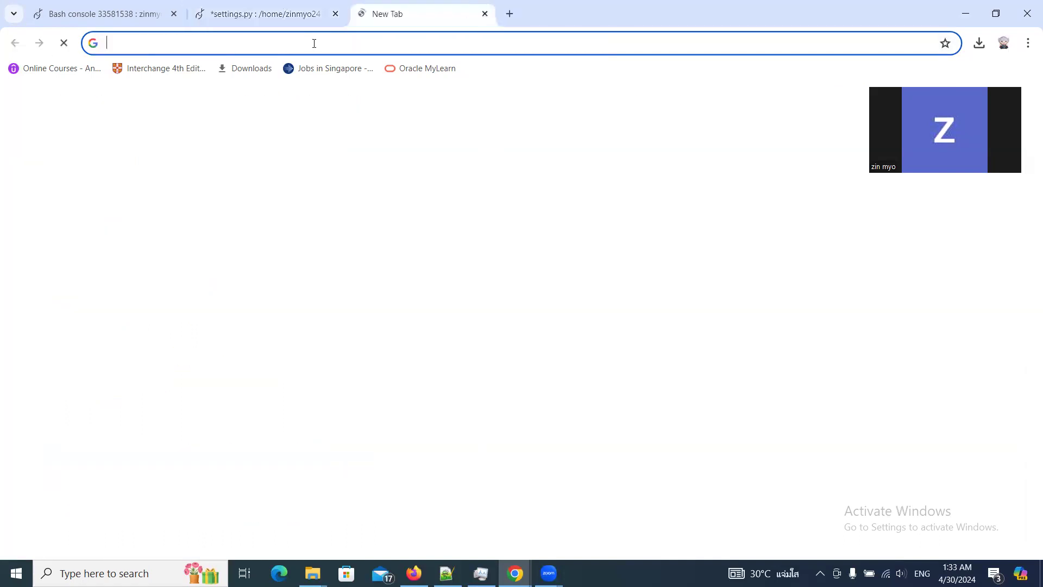
pyautogui.hotkey('ctrl', 'v')
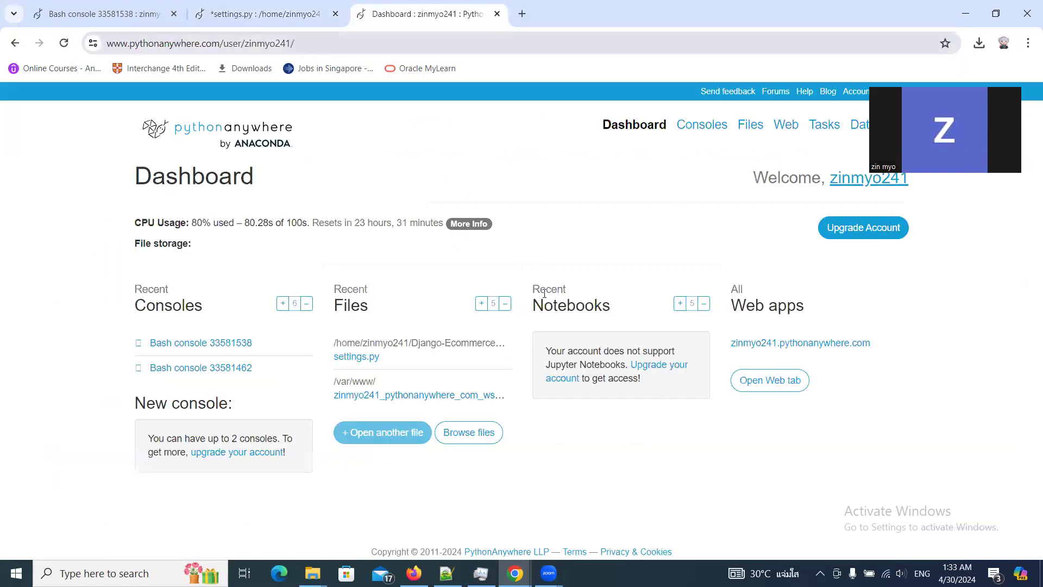
# Open the web app's configuration page from the dashboard and copy its domain from the heading
pyautogui.click(783, 346)
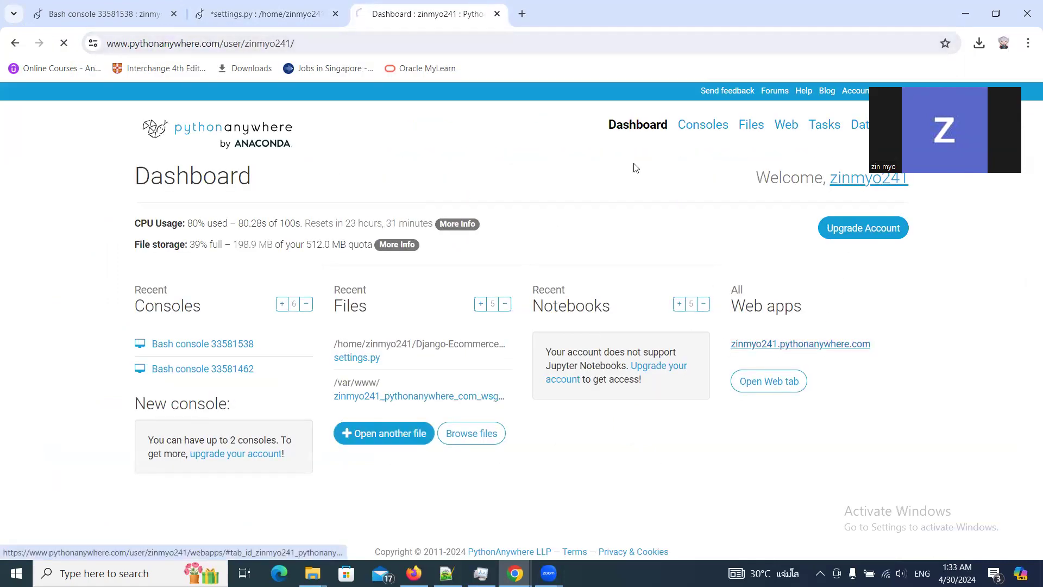
pyautogui.moveTo(448, 175); pyautogui.dragTo(620, 170)
pyautogui.click(697, 164)
pyautogui.moveTo(698, 167); pyautogui.dragTo(457, 159)
# Fill the empty ALLOWED_HOSTS entry in settings.py with the copied web app domain and save the file
pyautogui.click(261, 13)
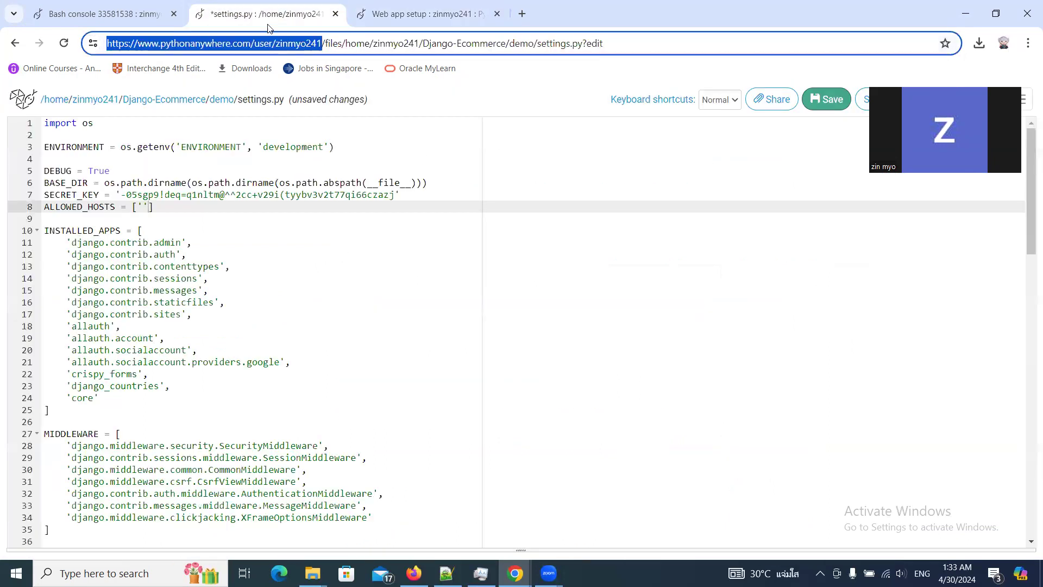
pyautogui.click(142, 206)
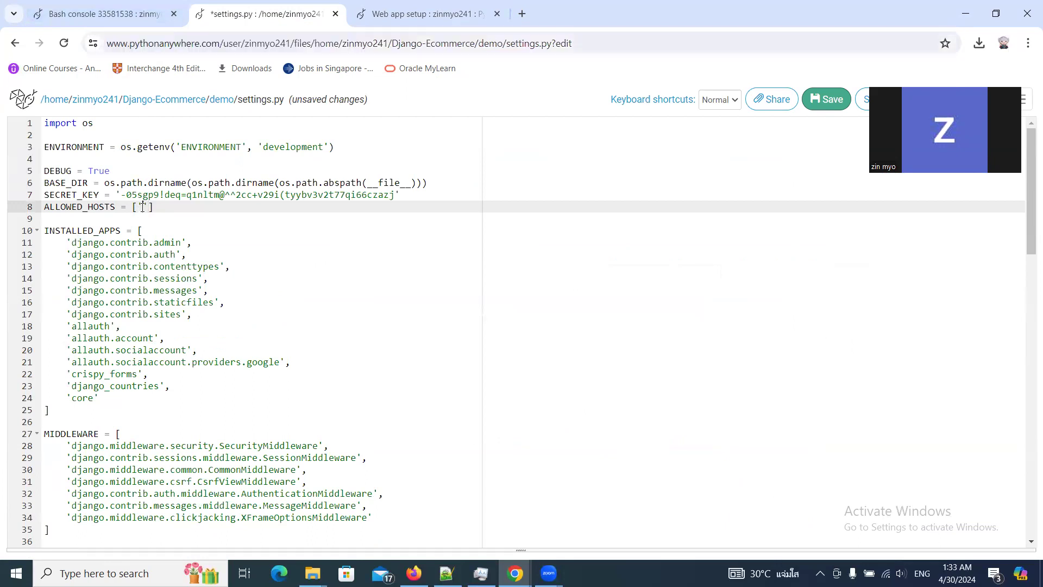
pyautogui.hotkey('ctrl', 'v')
pyautogui.click(826, 101)
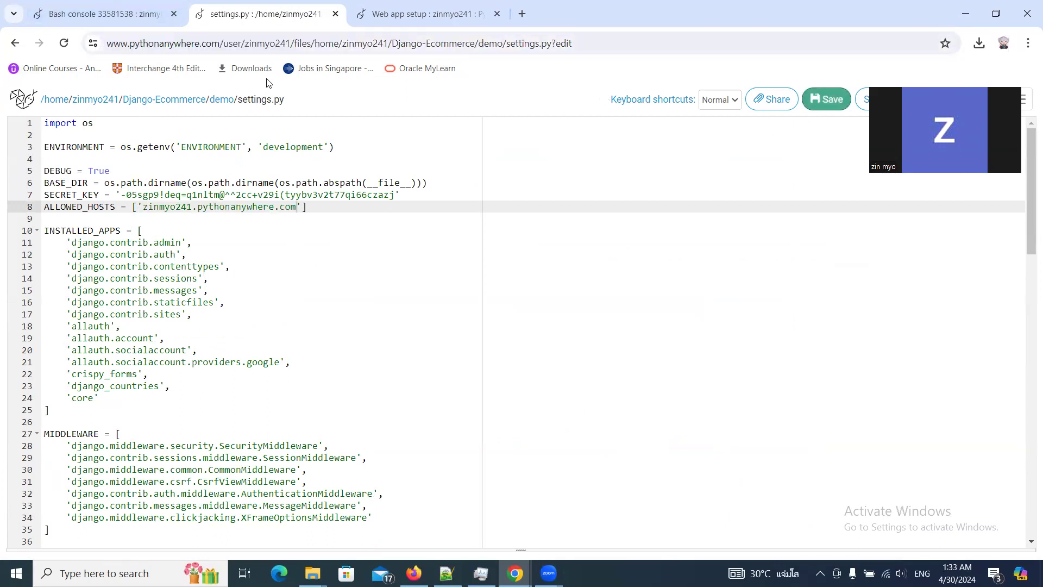
# Return to the web app's configuration page and reload the web app
pyautogui.hotkey('ctrl', 'Tab')
pyautogui.scroll(-10, 455, 339)
pyautogui.scroll(-5, 456, 339)
pyautogui.scroll(15, 435, 293)
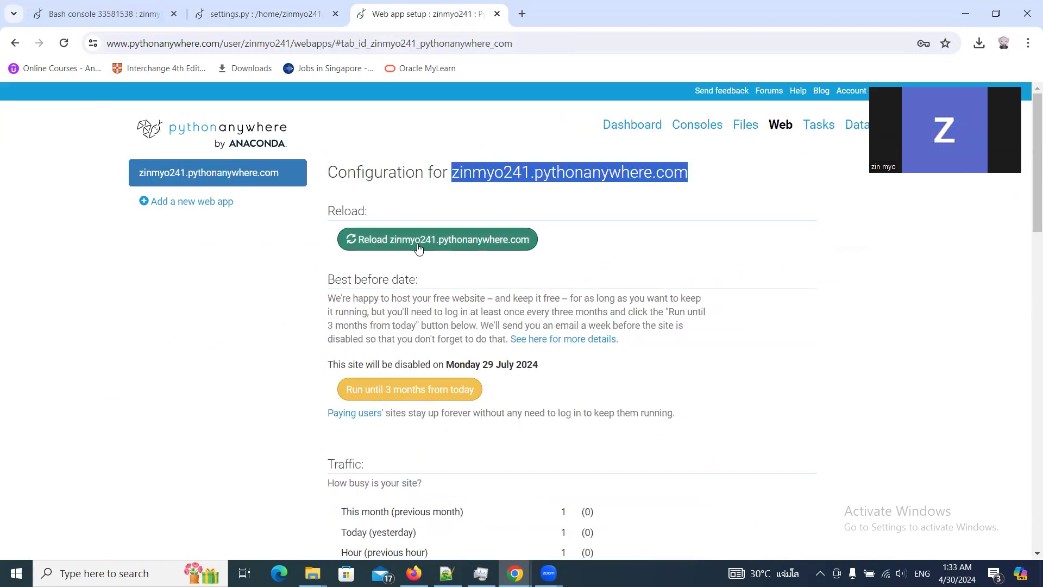
pyautogui.click(417, 243)
# Check the project folders of the Django-Ecommerce repository on GitHub and return to settings.py
pyautogui.click(298, 17)
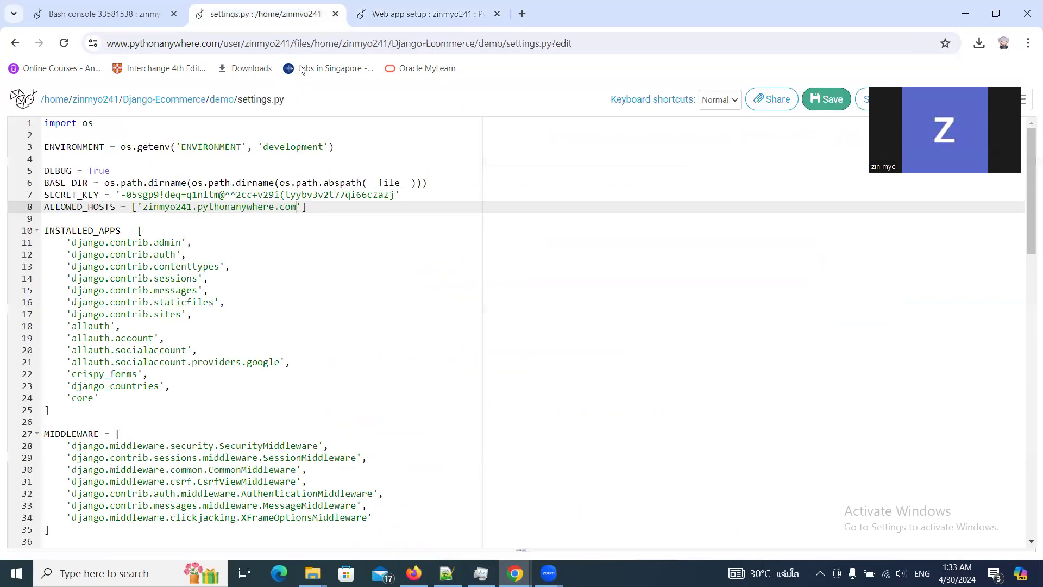
pyautogui.moveTo(515, 573)
pyautogui.click(582, 531)
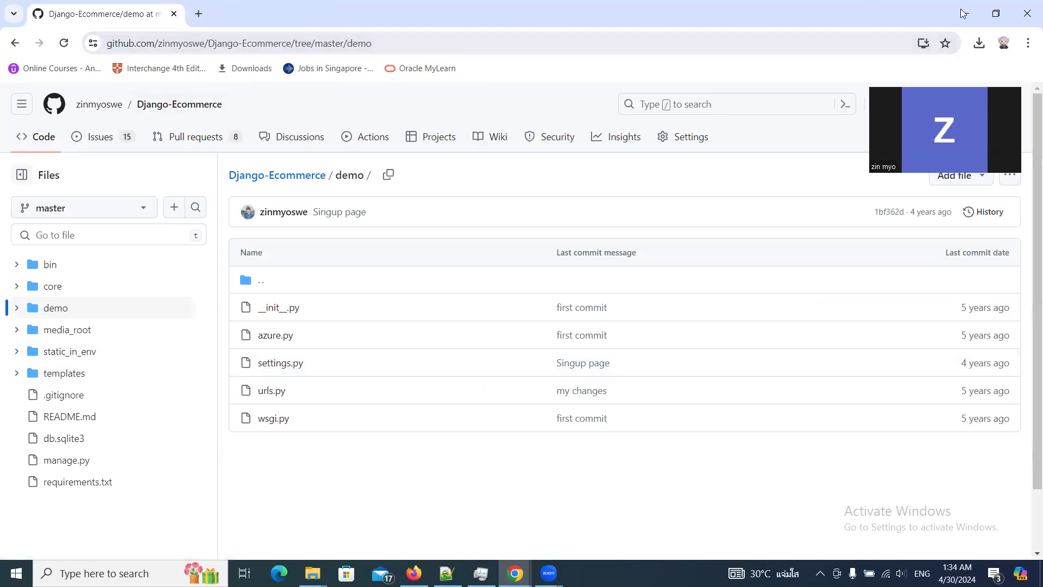
pyautogui.moveTo(524, 570)
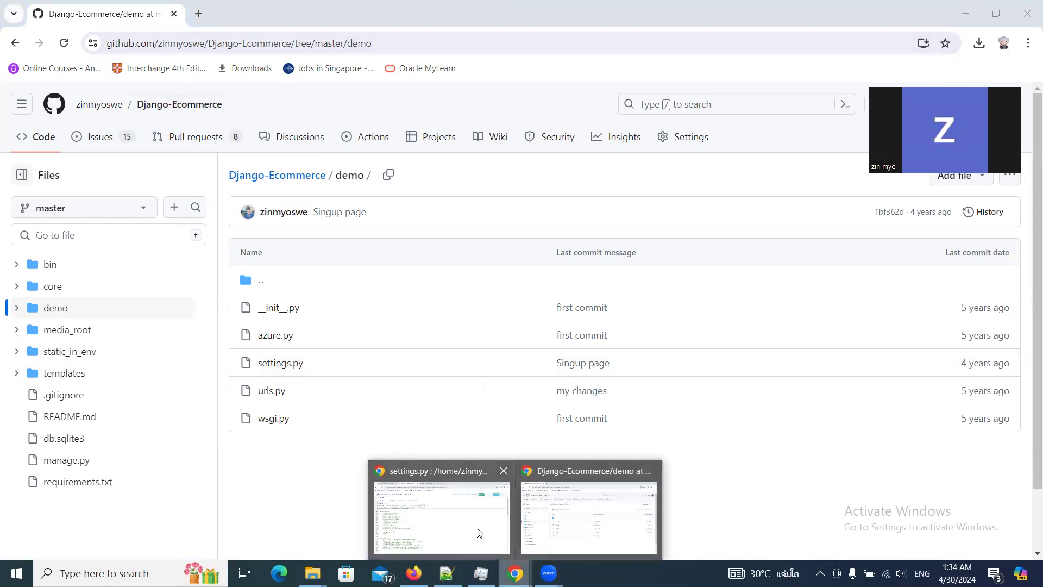
pyautogui.click(480, 532)
# Change the STATIC_ROOT folder in settings.py to 'static_in_env', matching STATICFILES_DIRS, and save the file
pyautogui.scroll(-6, 290, 418)
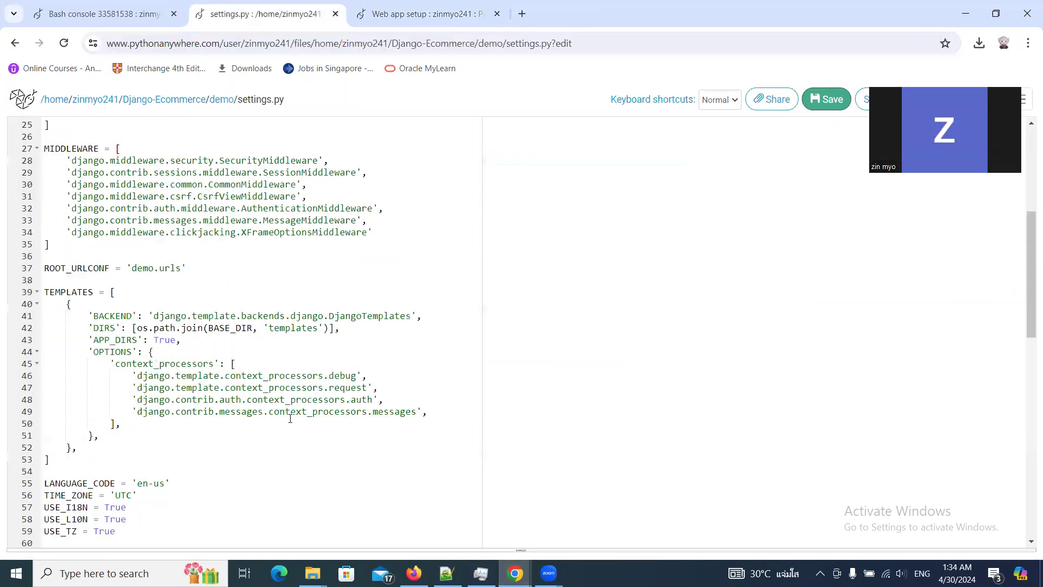
pyautogui.scroll(-4, 290, 419)
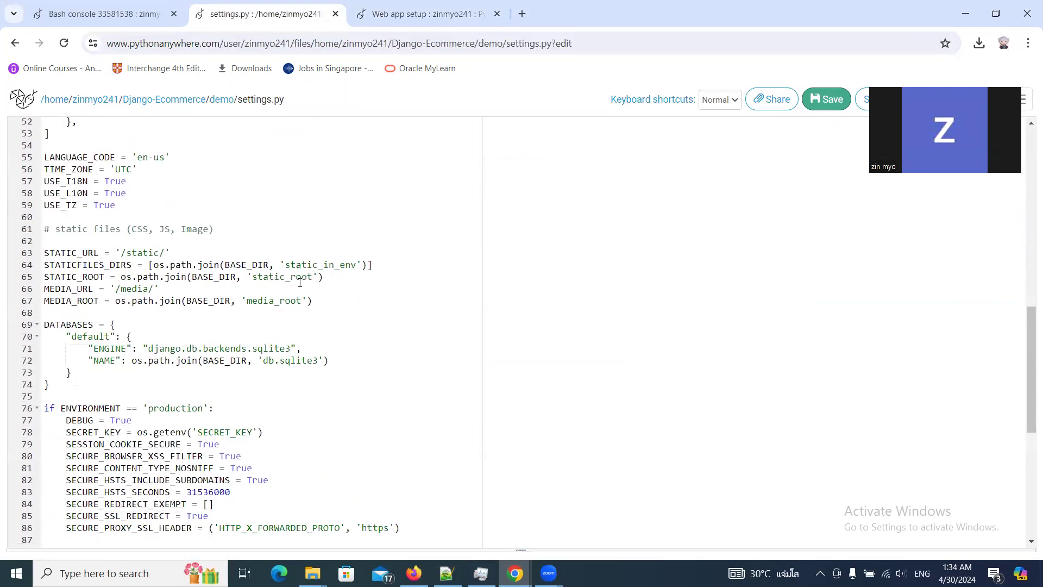
pyautogui.moveTo(286, 265); pyautogui.dragTo(353, 264)
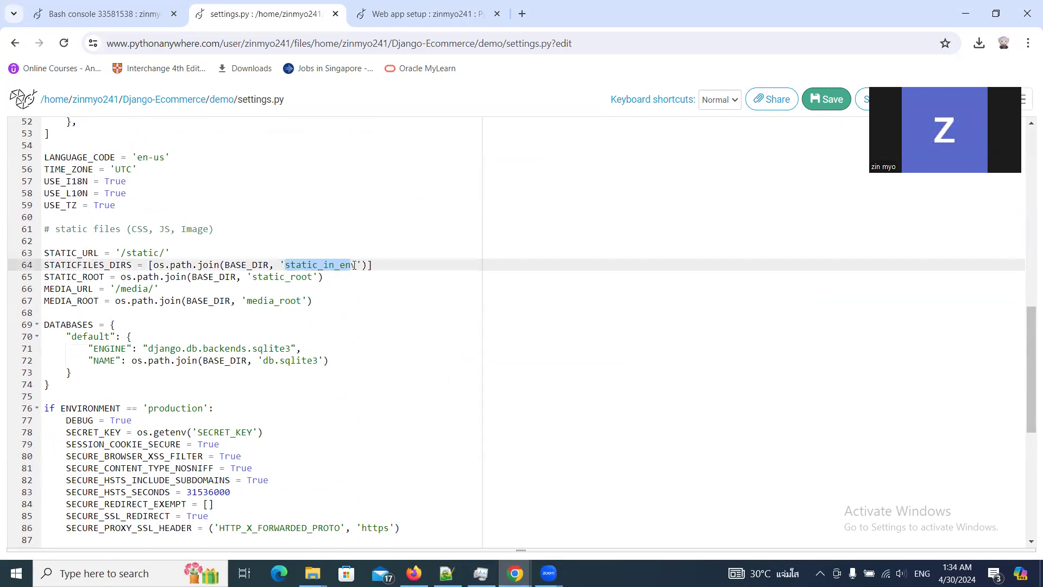
pyautogui.moveTo(253, 277); pyautogui.dragTo(313, 277)
pyautogui.hotkey('ctrl', 'v')
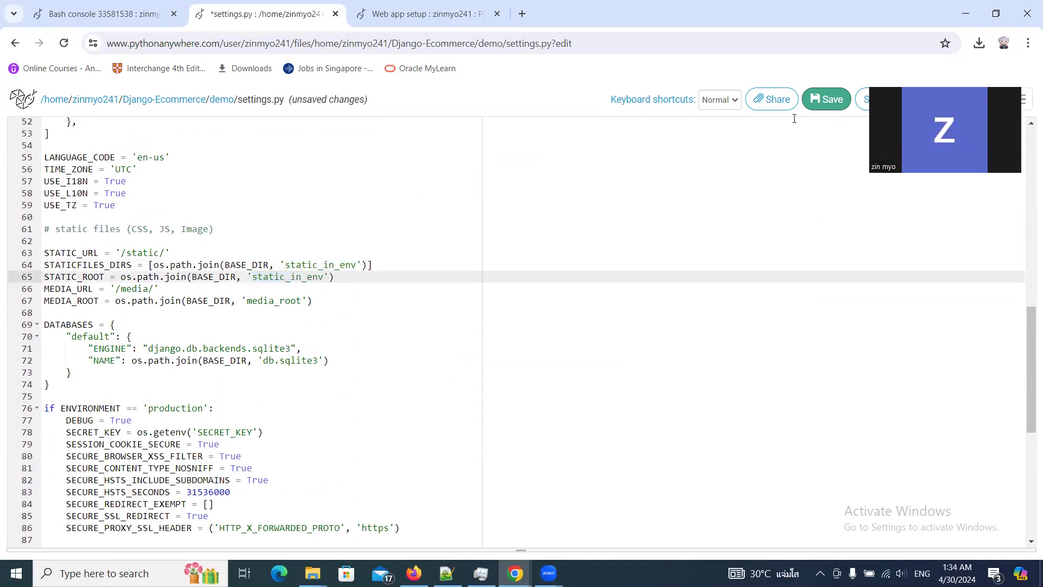
pyautogui.click(820, 101)
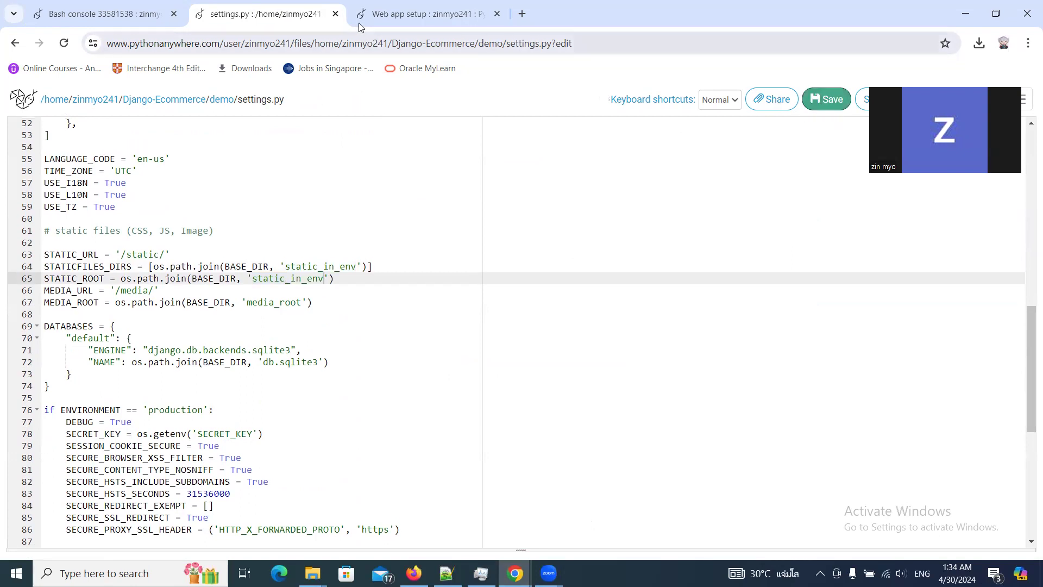
# Reload the web app from its configuration page and open the live site to check its home page
pyautogui.click(359, 22)
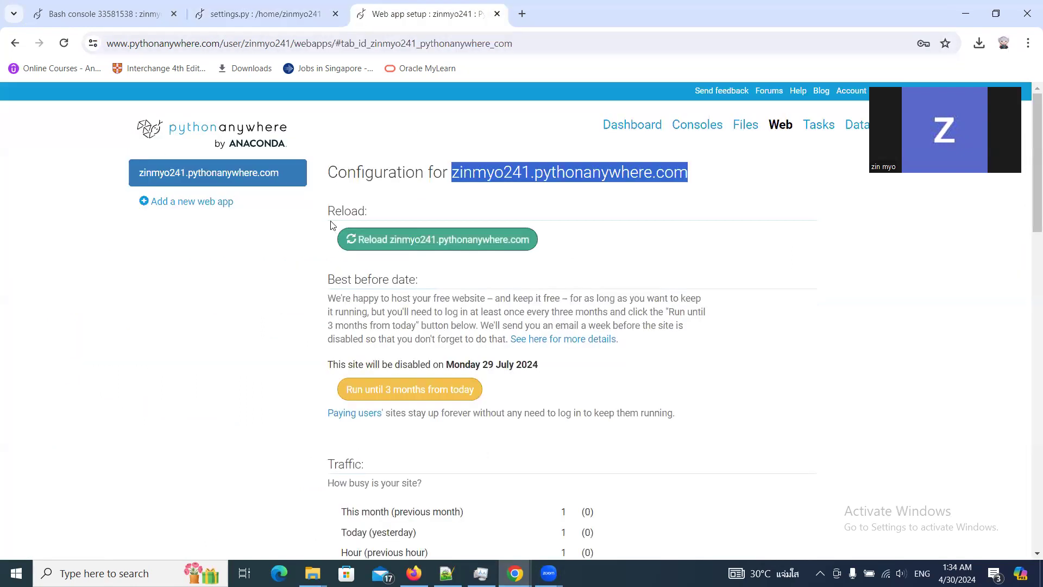
pyautogui.click(470, 242)
pyautogui.click(530, 182)
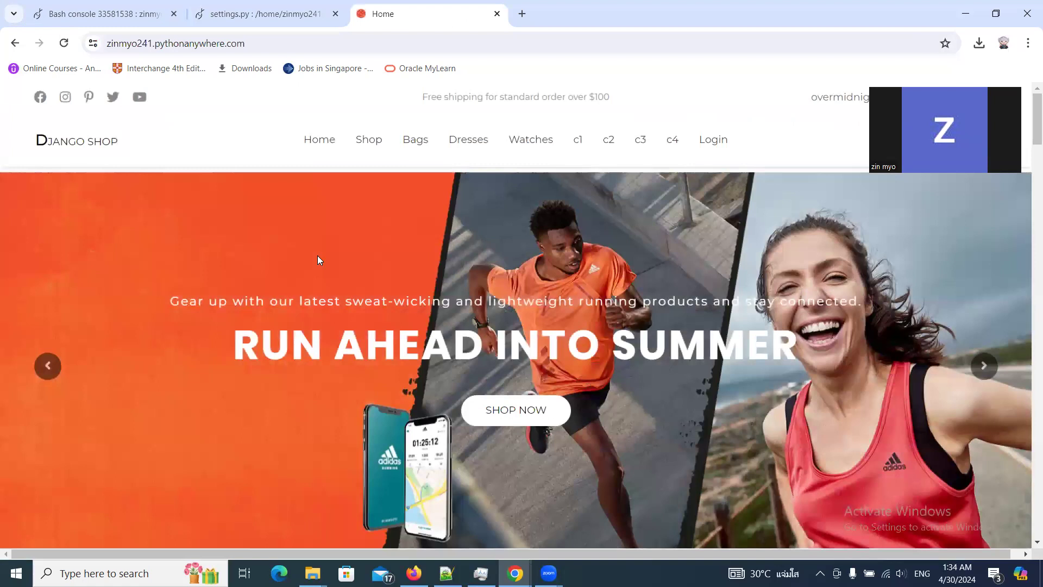
pyautogui.scroll(-1, 329, 265)
pyautogui.scroll(-5, 328, 269)
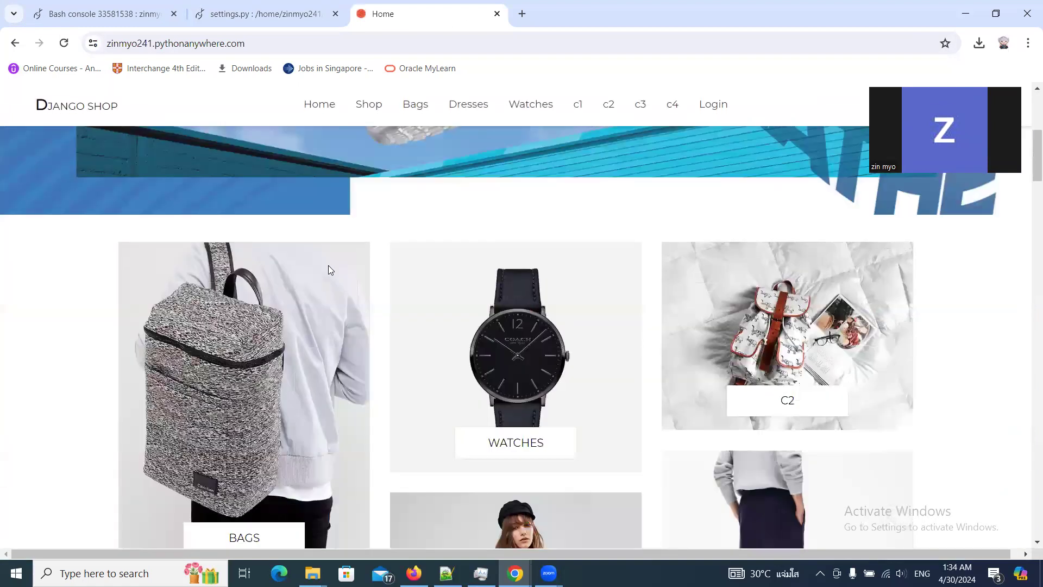
pyautogui.scroll(6, 329, 265)
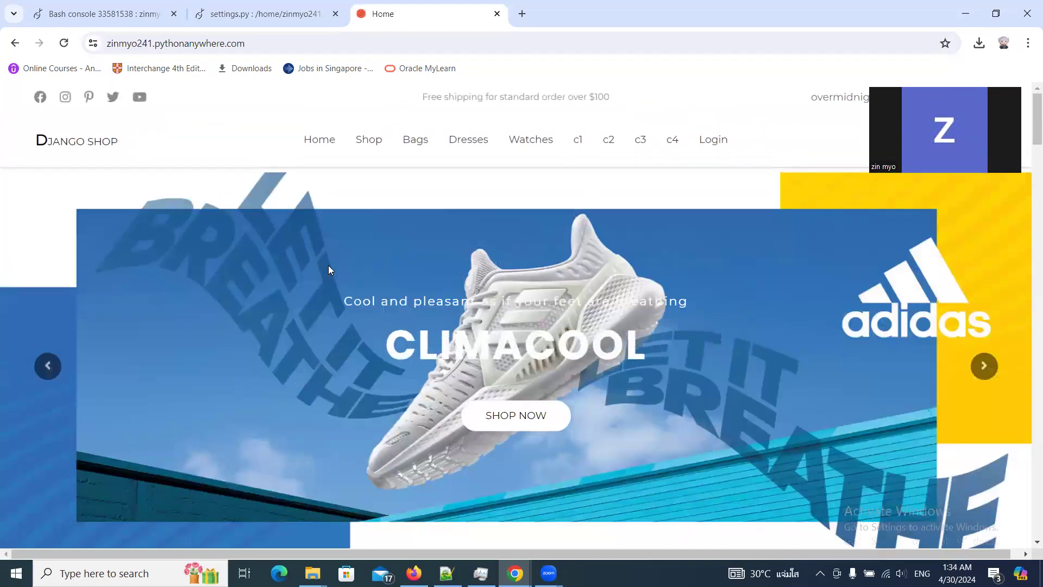